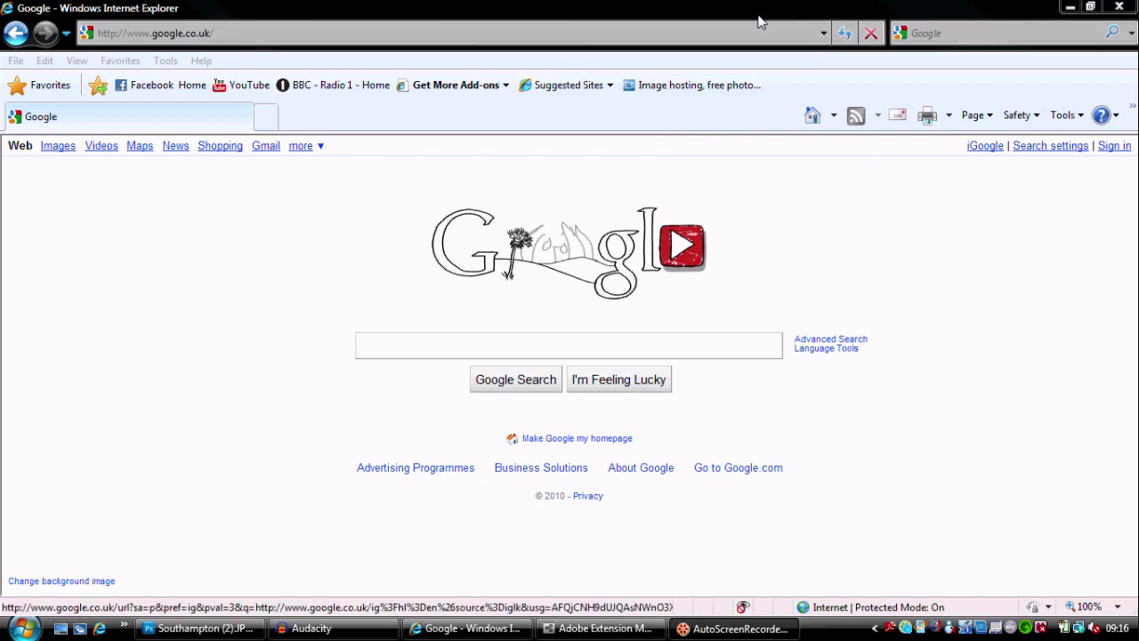
# Step: Go to labs.adobe.com/technologiea/pixelblenderplugin in Internet Explorer, which returns an Adobe Labs Page Not Found error
pyautogui.click(242, 33)
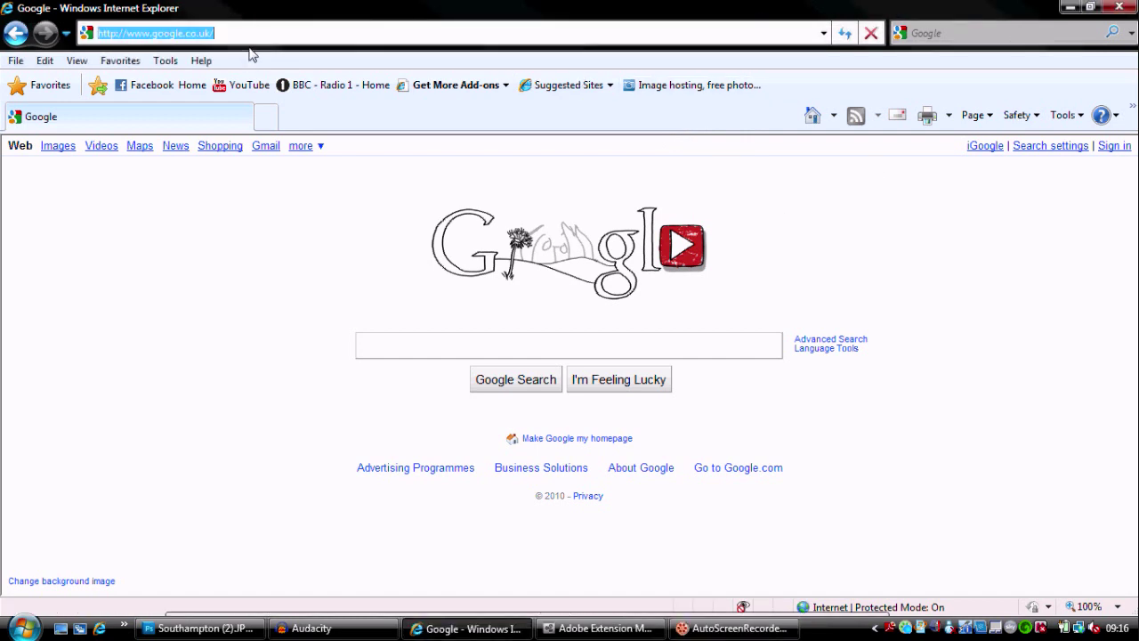
pyautogui.write('h')
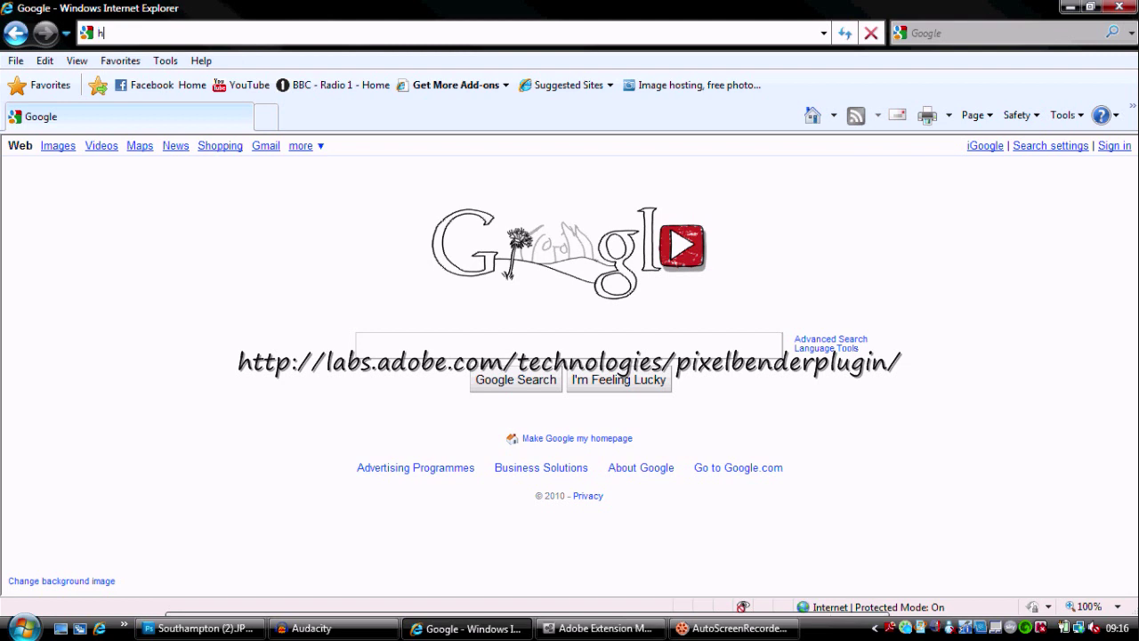
pyautogui.write('ttp')
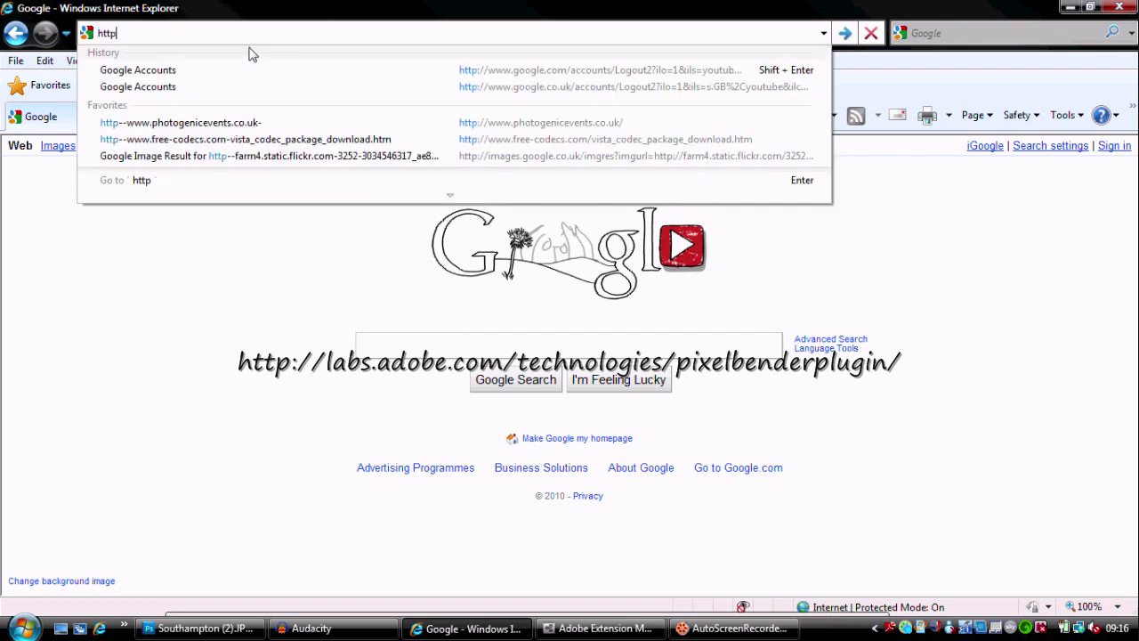
pyautogui.write('://')
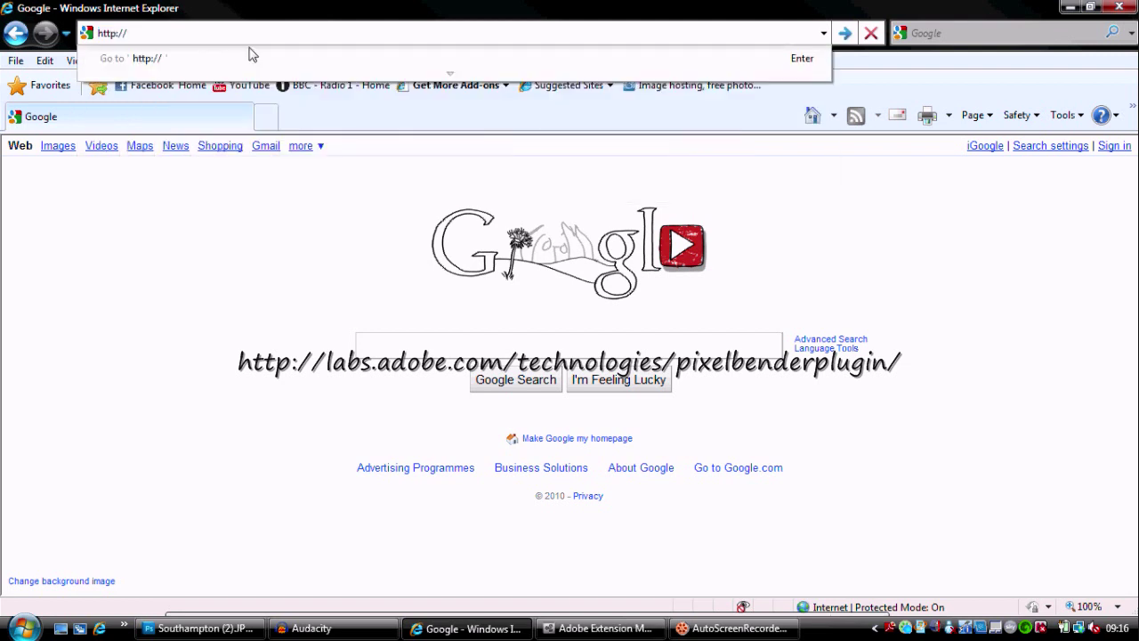
pyautogui.write('labs.adobe')
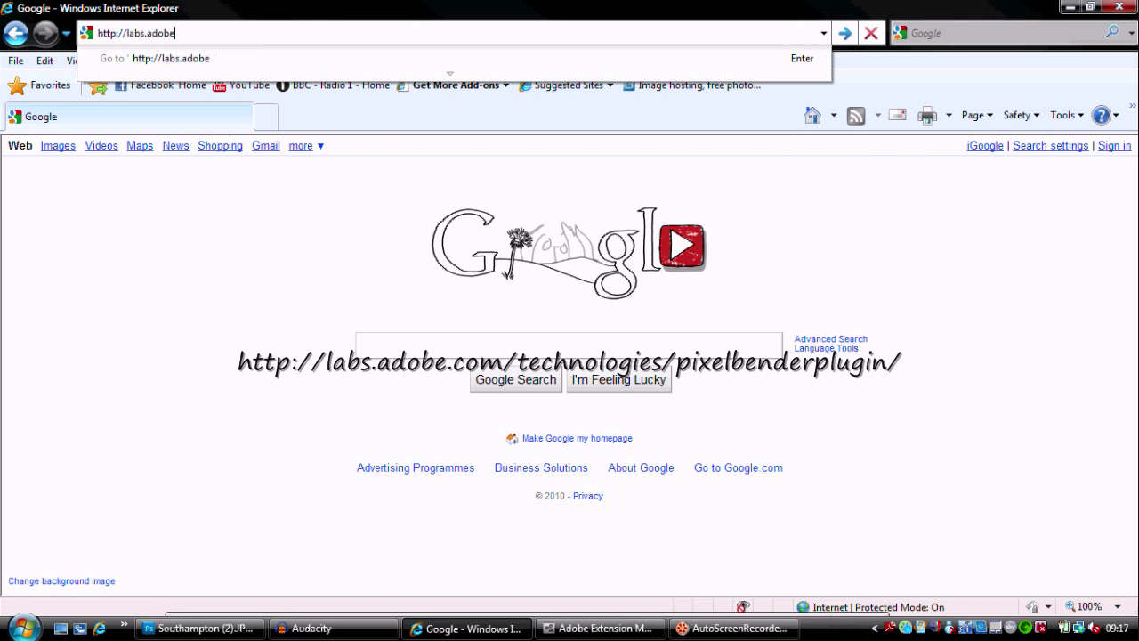
pyautogui.write('.com/technologi')
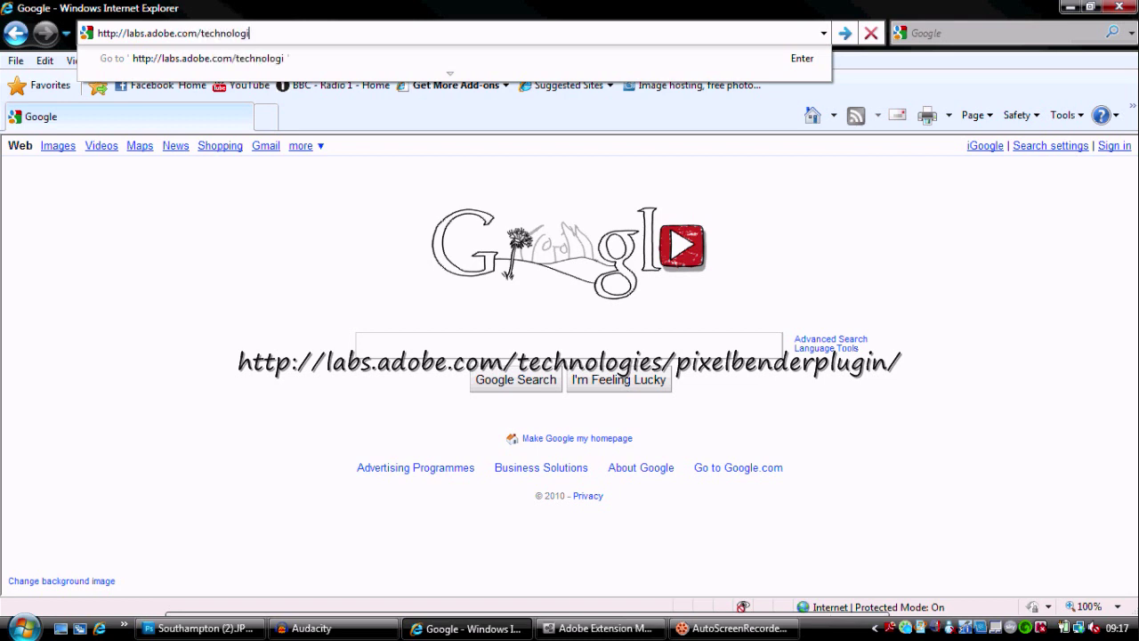
pyautogui.write('ea')
pyautogui.write('/pi')
pyautogui.write('xel')
pyautogui.write('blenderplugin')
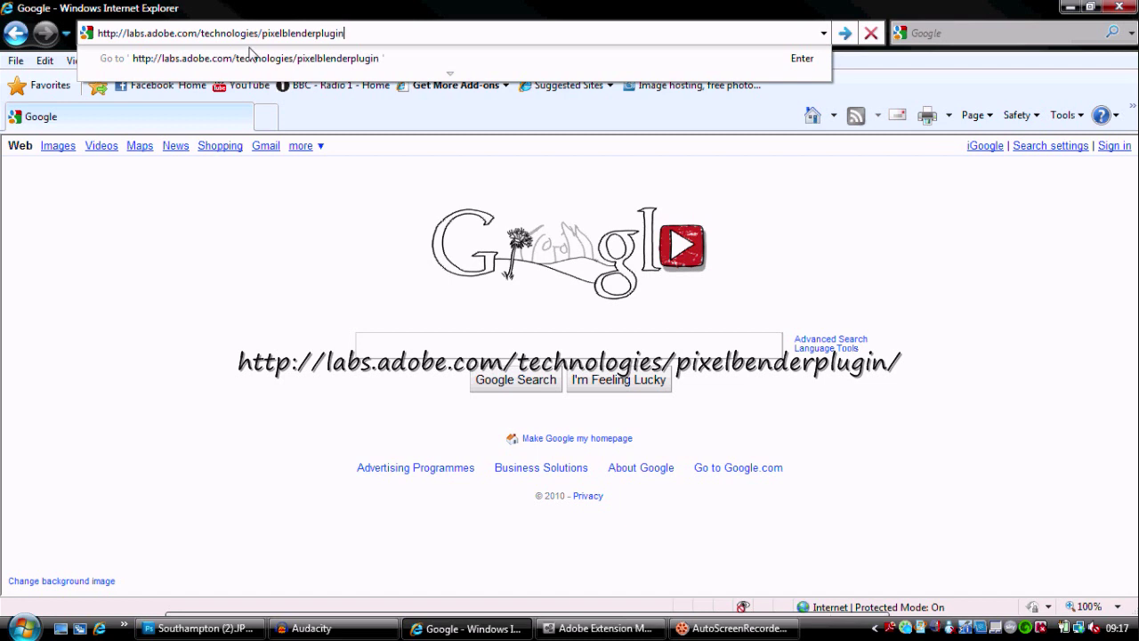
pyautogui.press('Return')
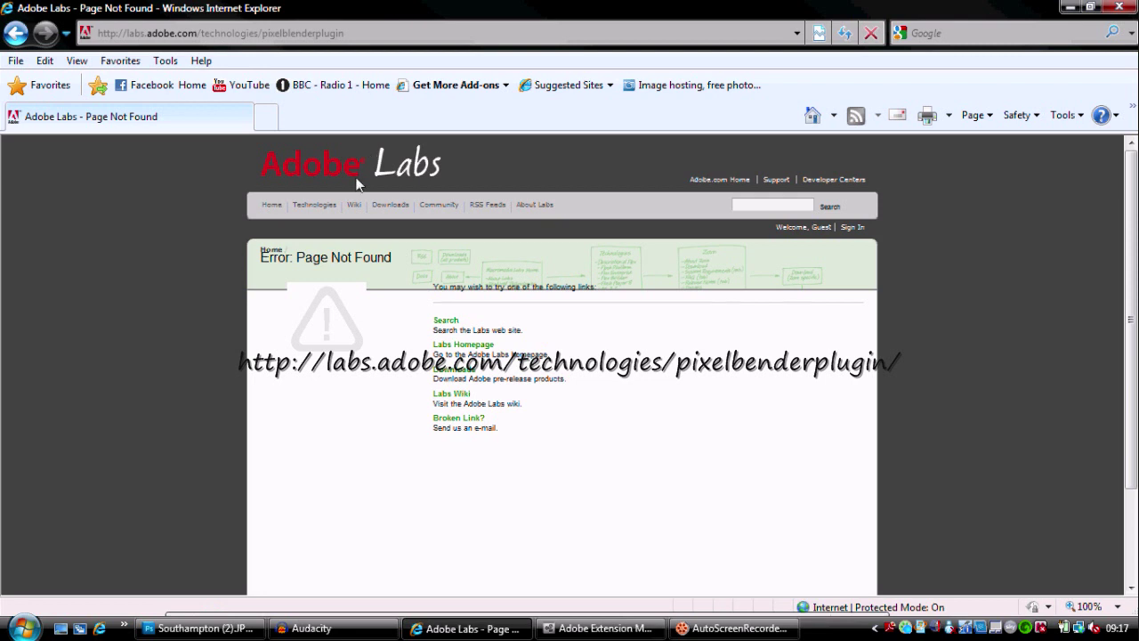
# Step: Reach the Pixel Bender Plug-in for Photoshop CS5 download page via Technologies > Adobe Photoshop, and accept its license
pyautogui.click(319, 206)
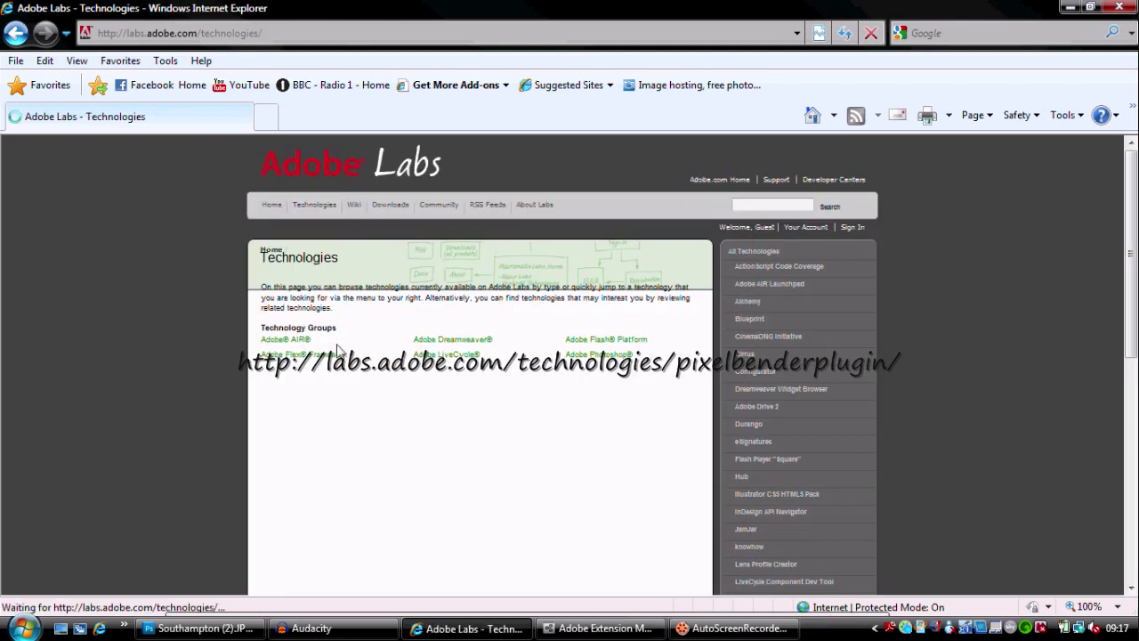
pyautogui.click(606, 363)
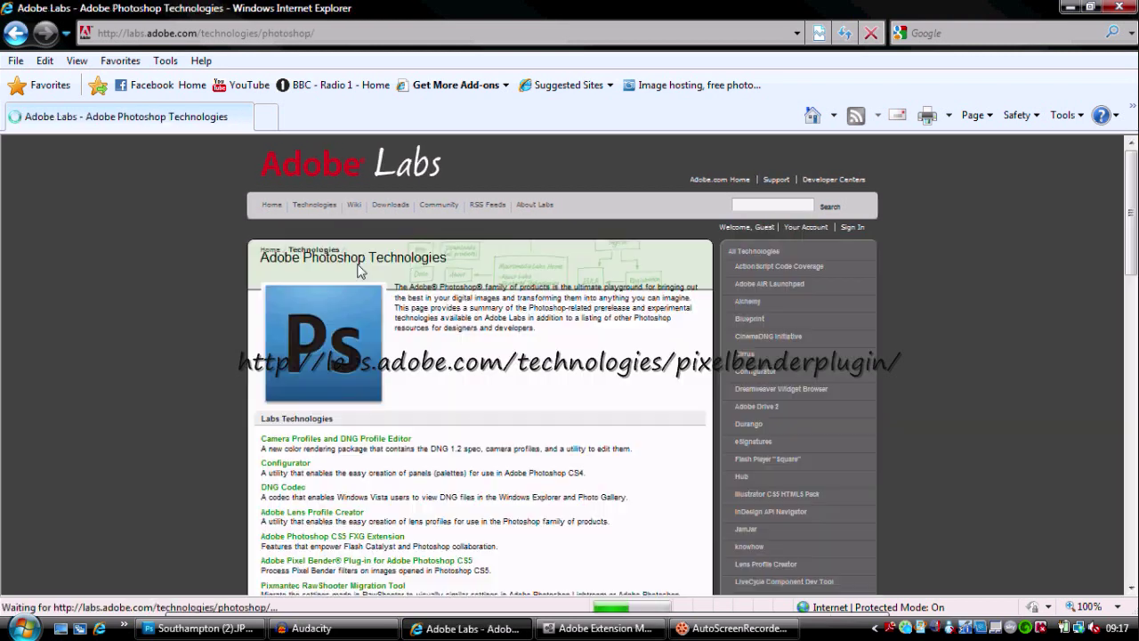
pyautogui.scroll(-3, 372, 282)
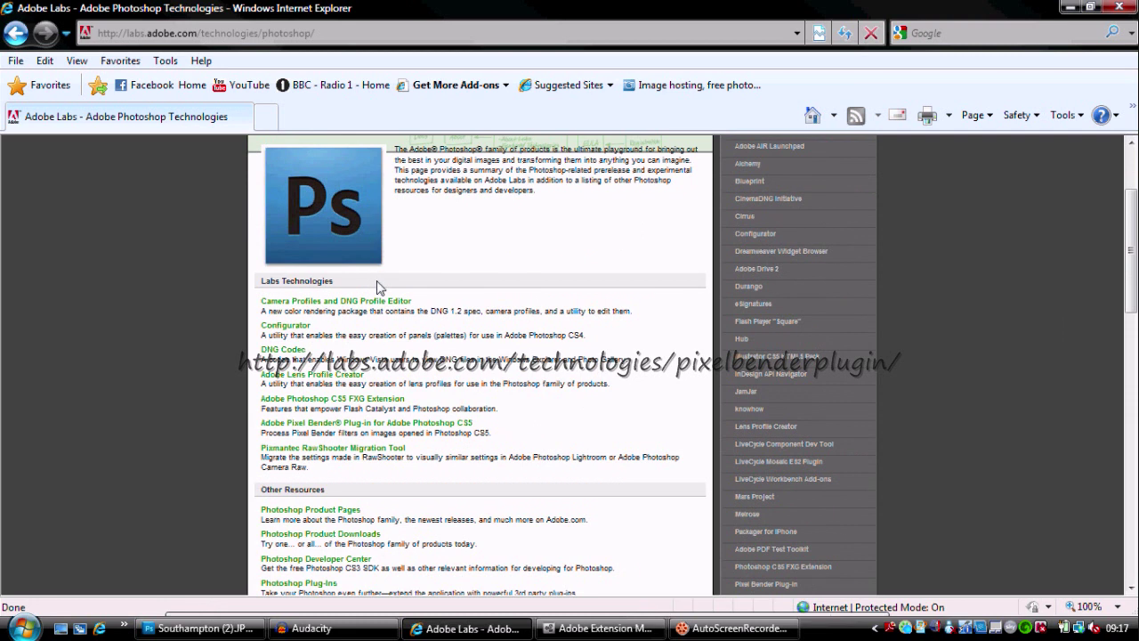
pyautogui.click(392, 428)
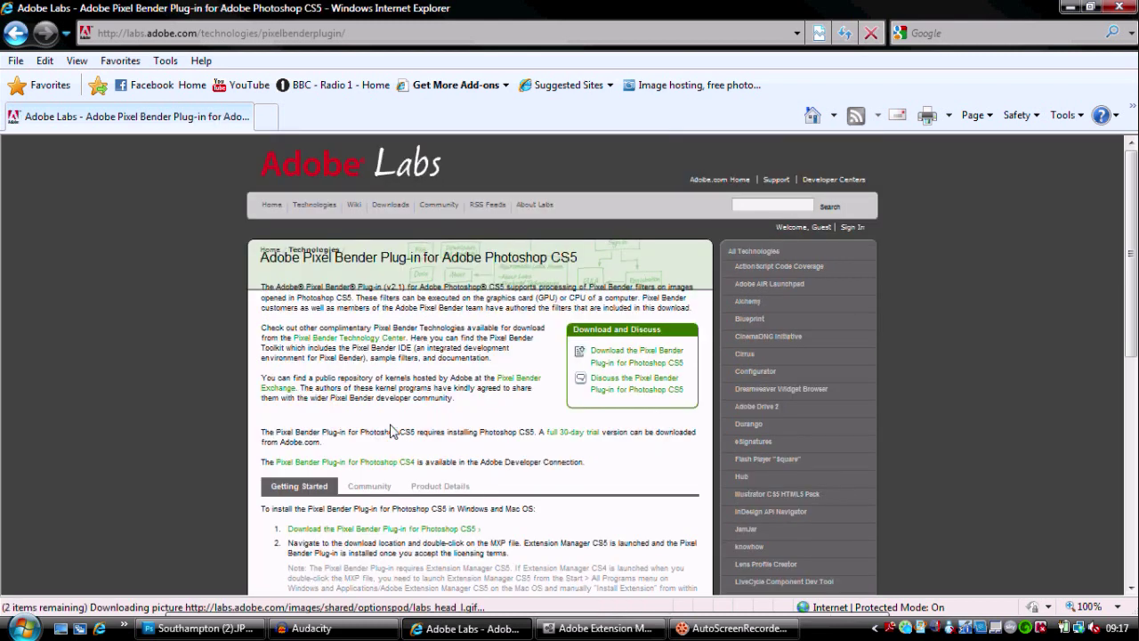
pyautogui.click(601, 362)
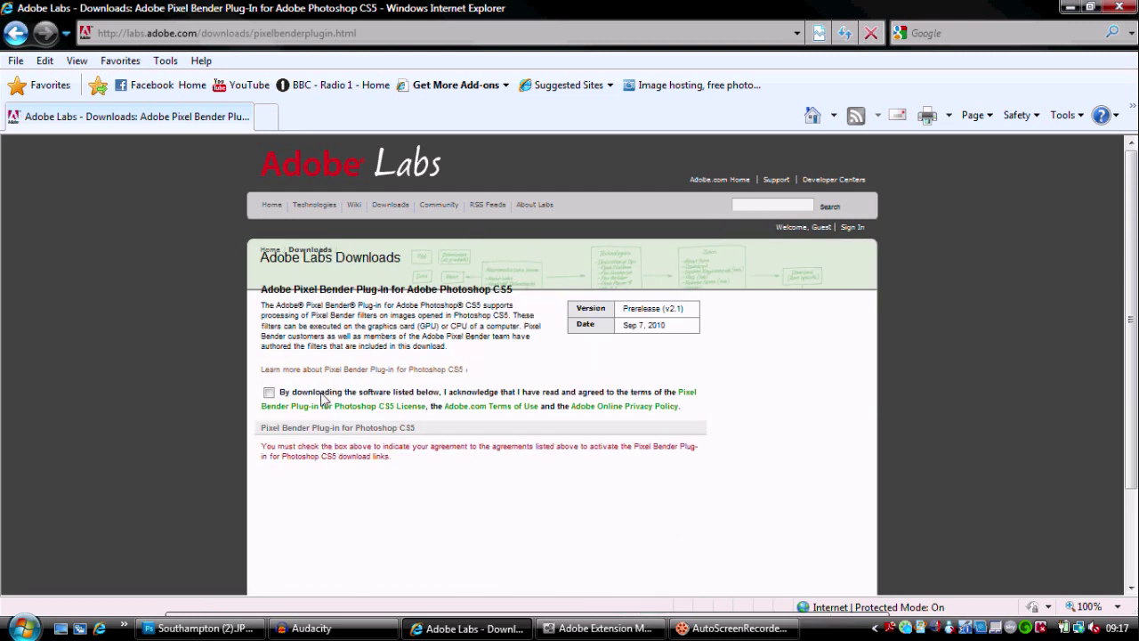
pyautogui.click(269, 393)
pyautogui.scroll(-3, 272, 395)
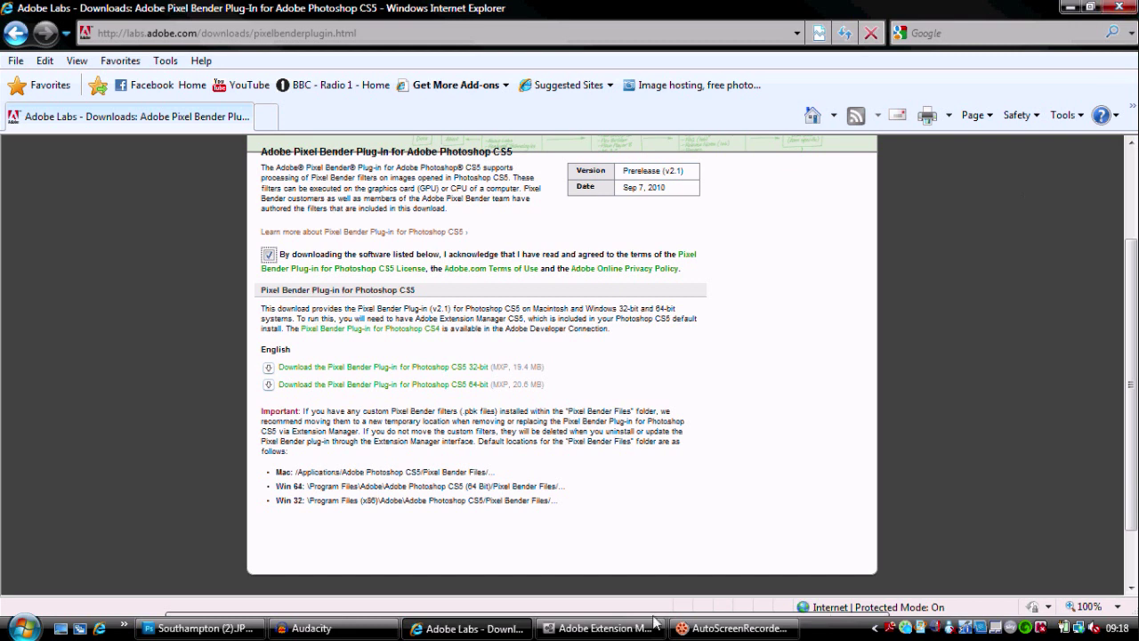
# Step: Bring Extension Manager CS5 forward, move it left, and browse the Start menu's Adobe Web Premium CS5 folder
pyautogui.click(598, 628)
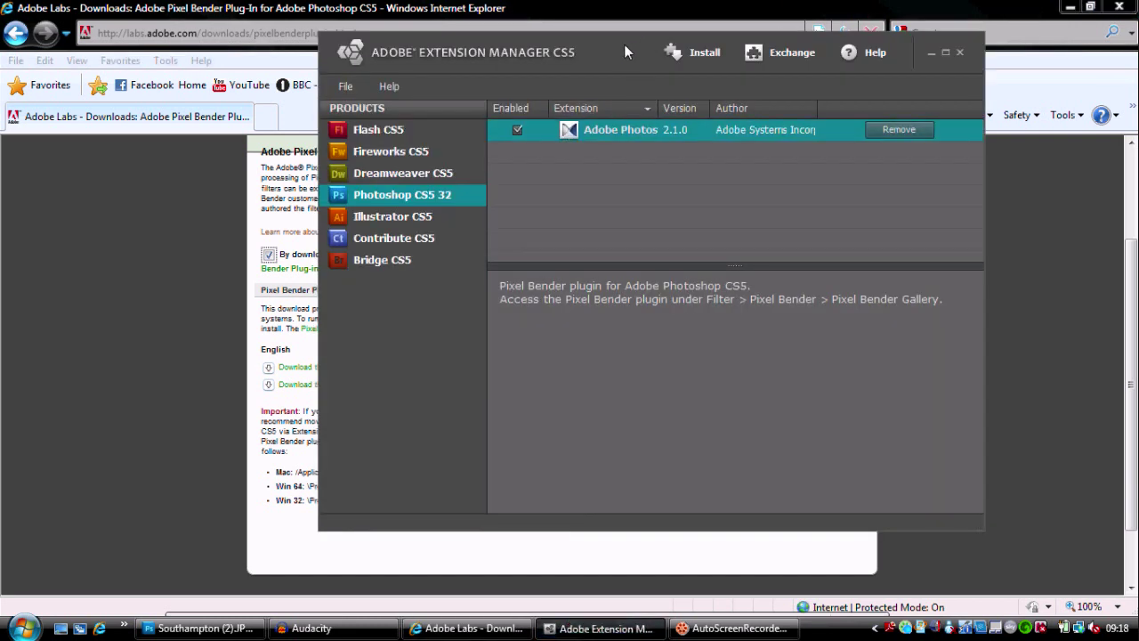
pyautogui.moveTo(624, 44); pyautogui.dragTo(499, 69)
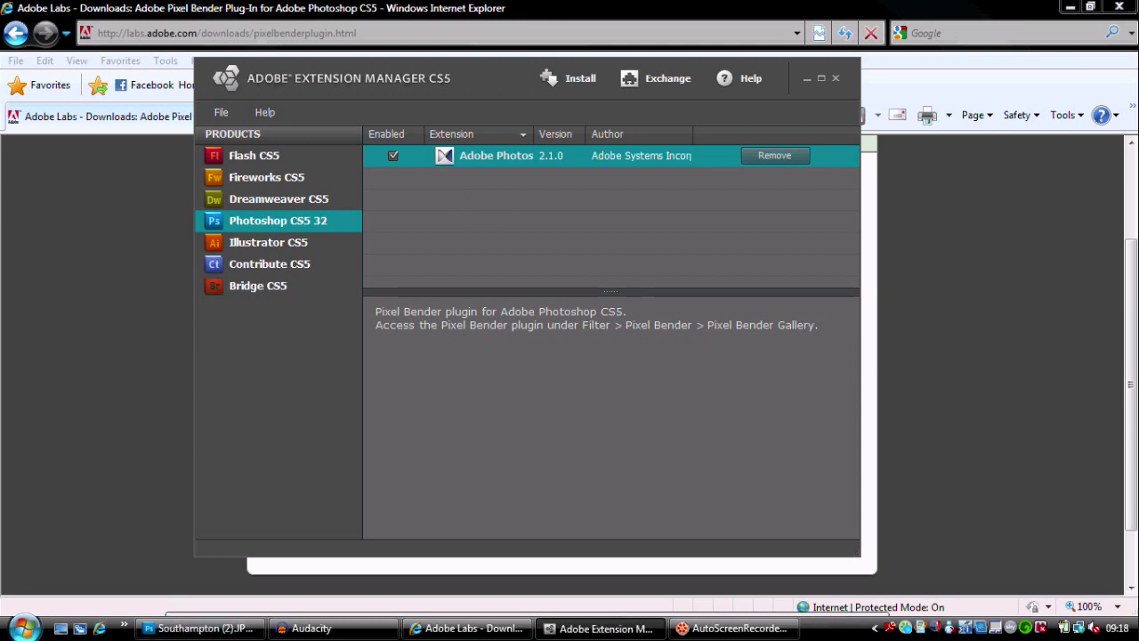
pyautogui.click(22, 628)
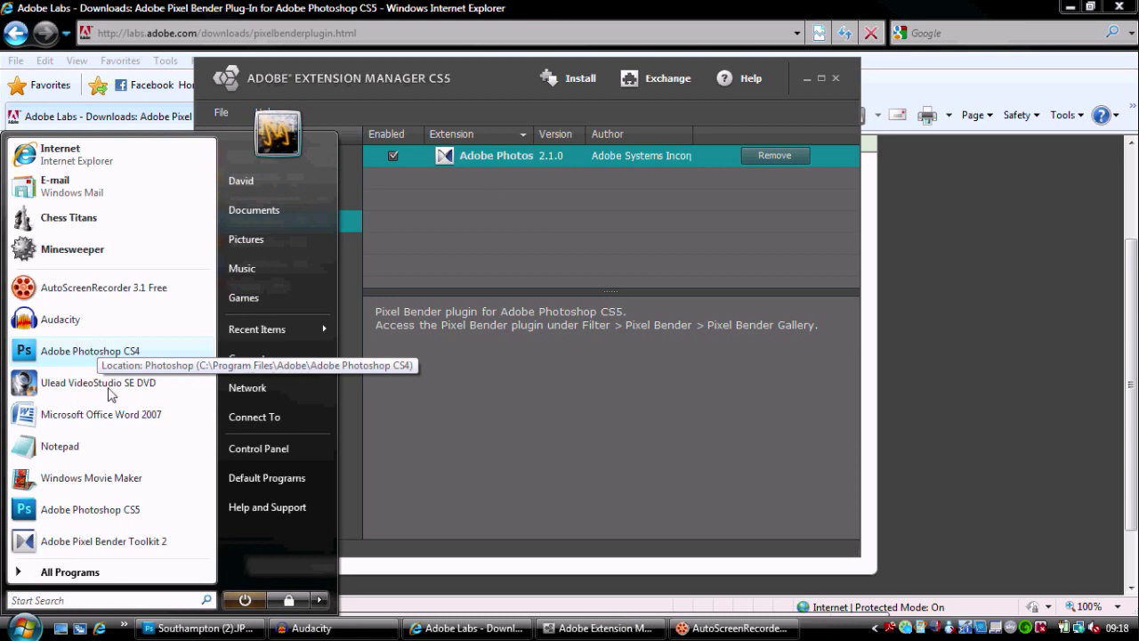
pyautogui.click(76, 575)
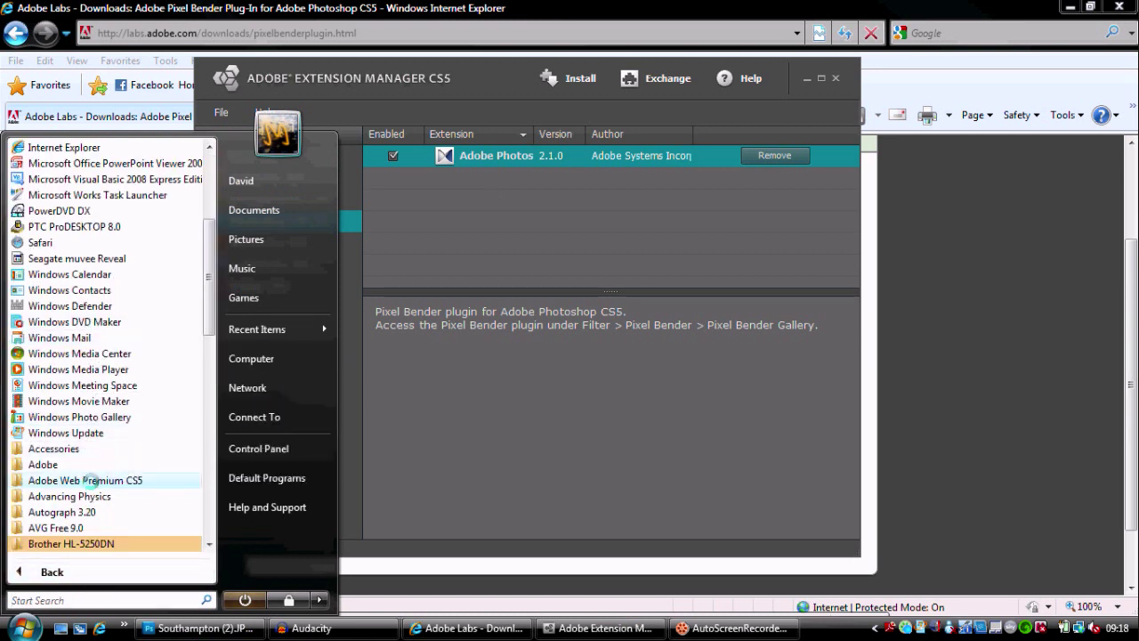
pyautogui.click(92, 481)
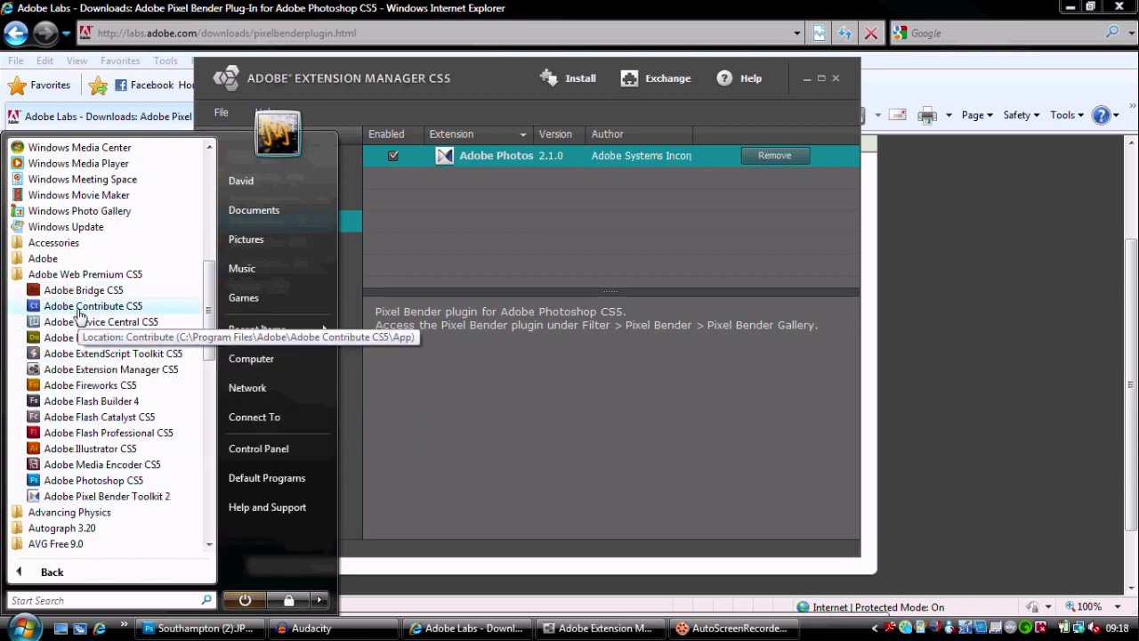
# Step: Dismiss the Extension Manager shortcut's context menu and close Adobe Extension Manager CS5
pyautogui.rightClick(82, 366)
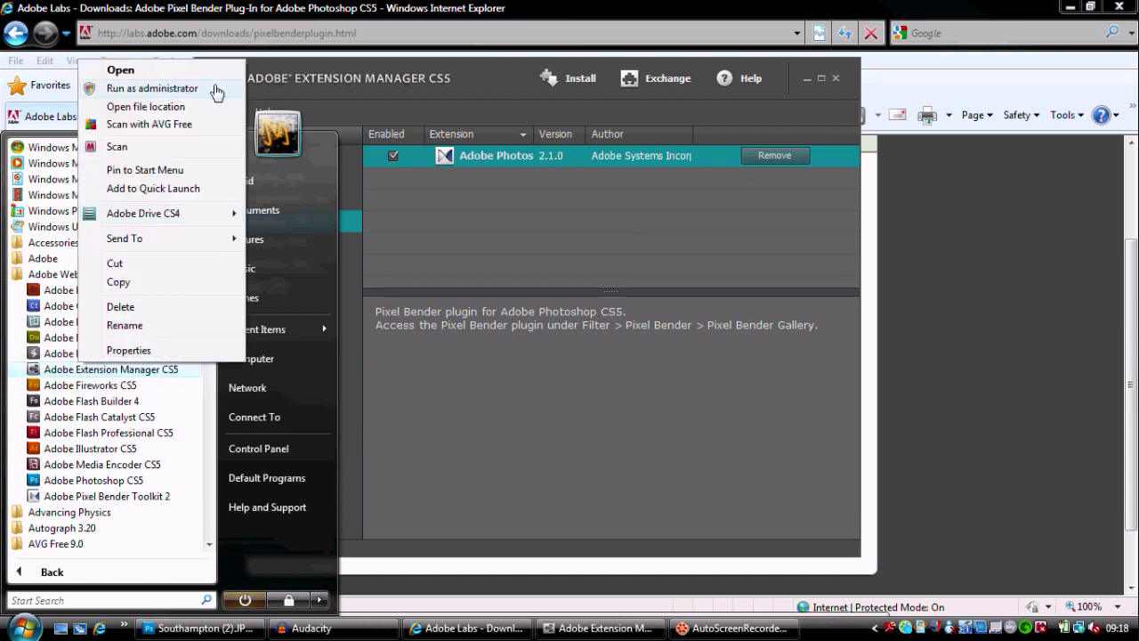
pyautogui.click(329, 85)
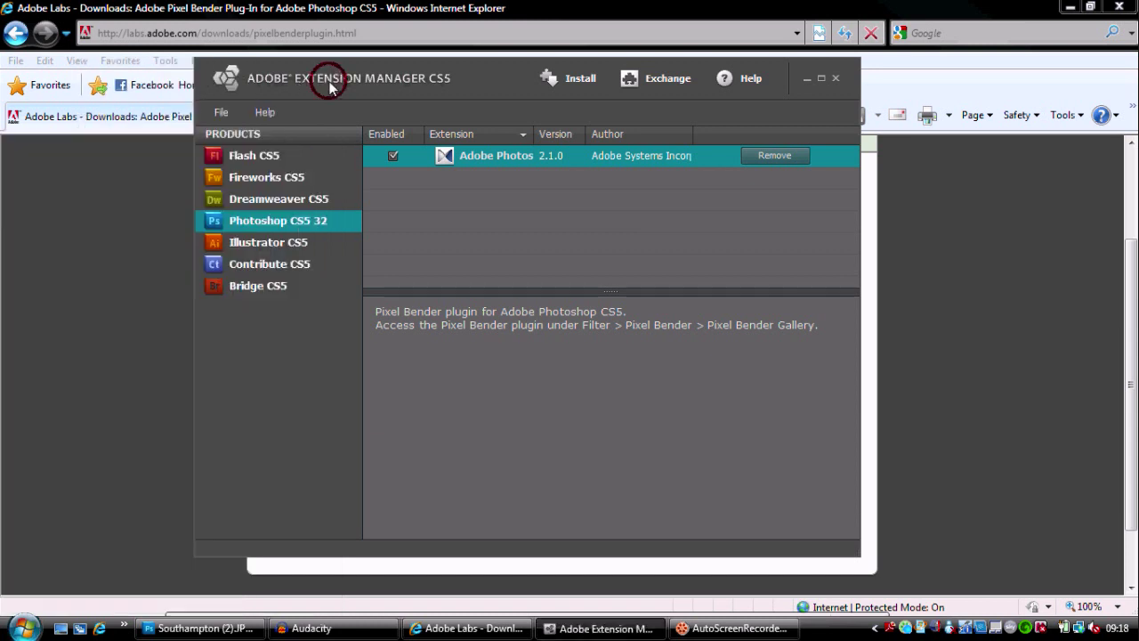
pyautogui.click(837, 79)
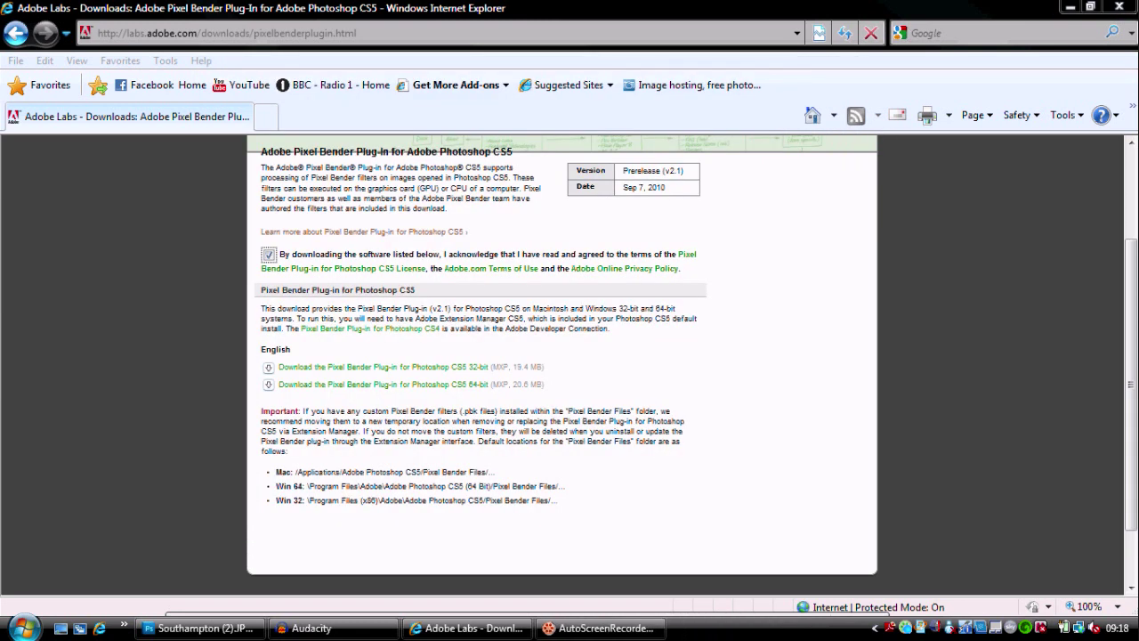
# Step: Close Internet Explorer and confirm Photoshop's Filter > Pixel Bender menu now lists Pixel Bender Gallery
pyautogui.click(1116, 8)
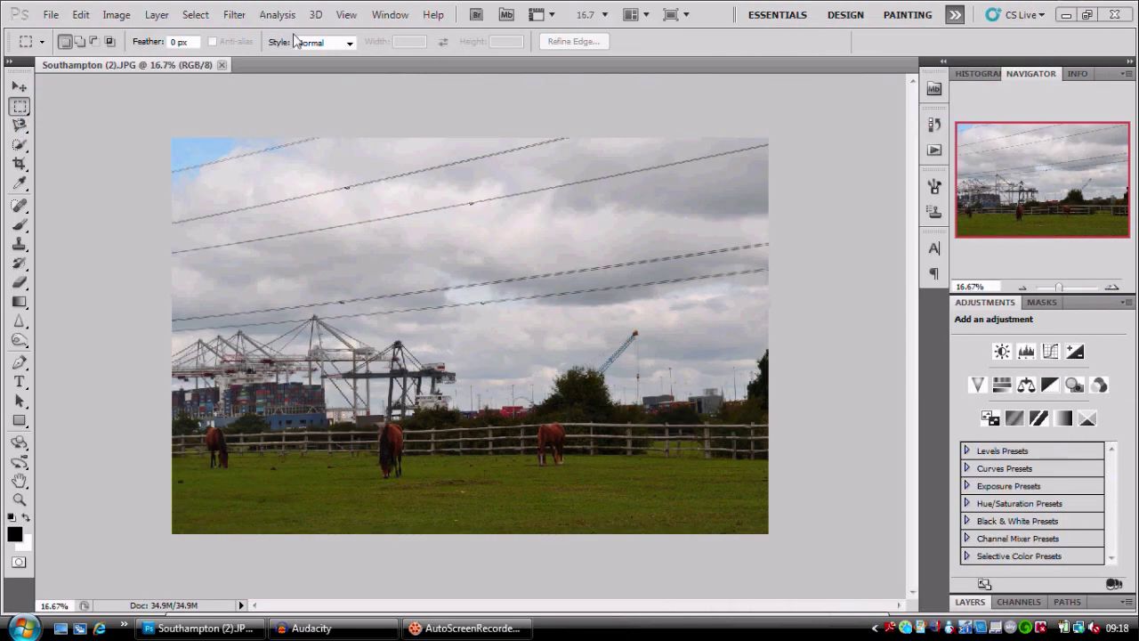
pyautogui.click(234, 16)
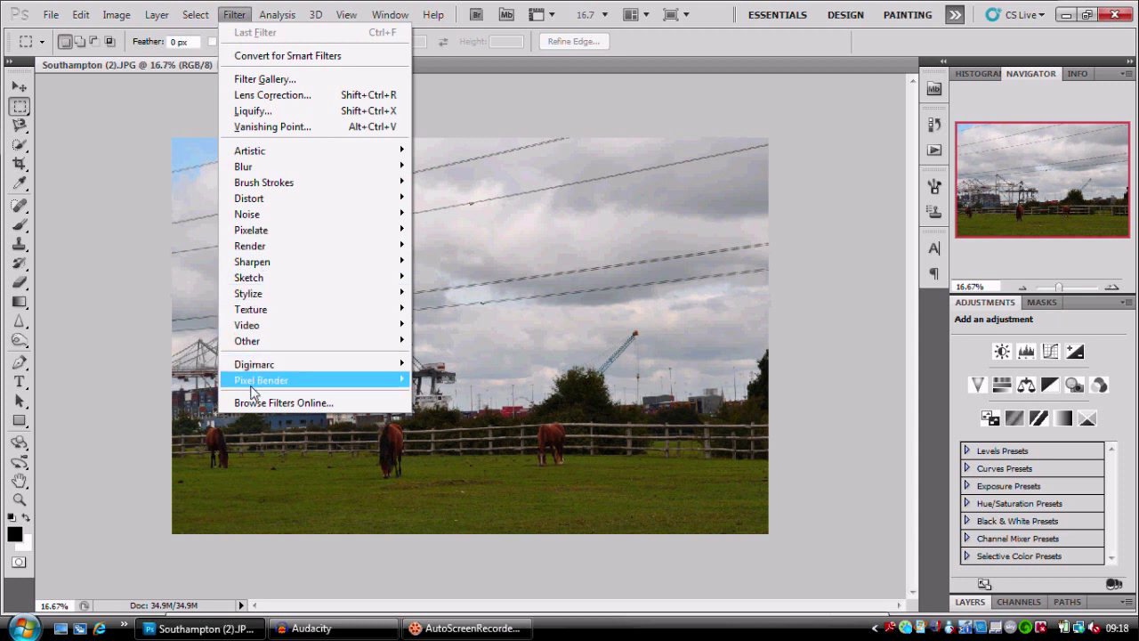
pyautogui.moveTo(254, 383)
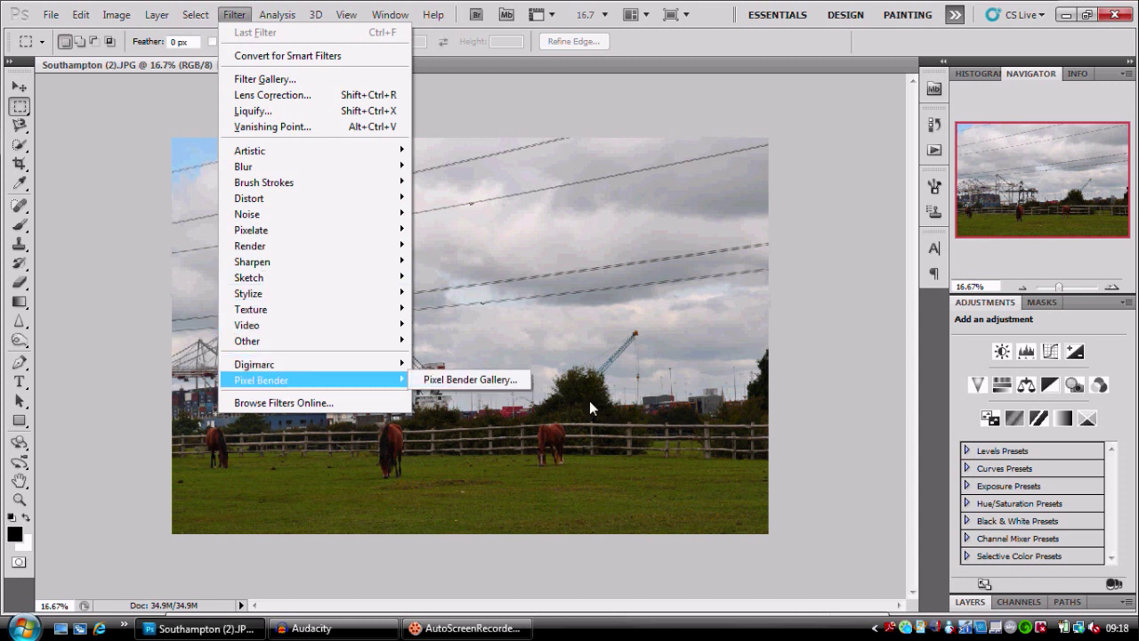
pyautogui.press('Escape')
pyautogui.press('Escape')
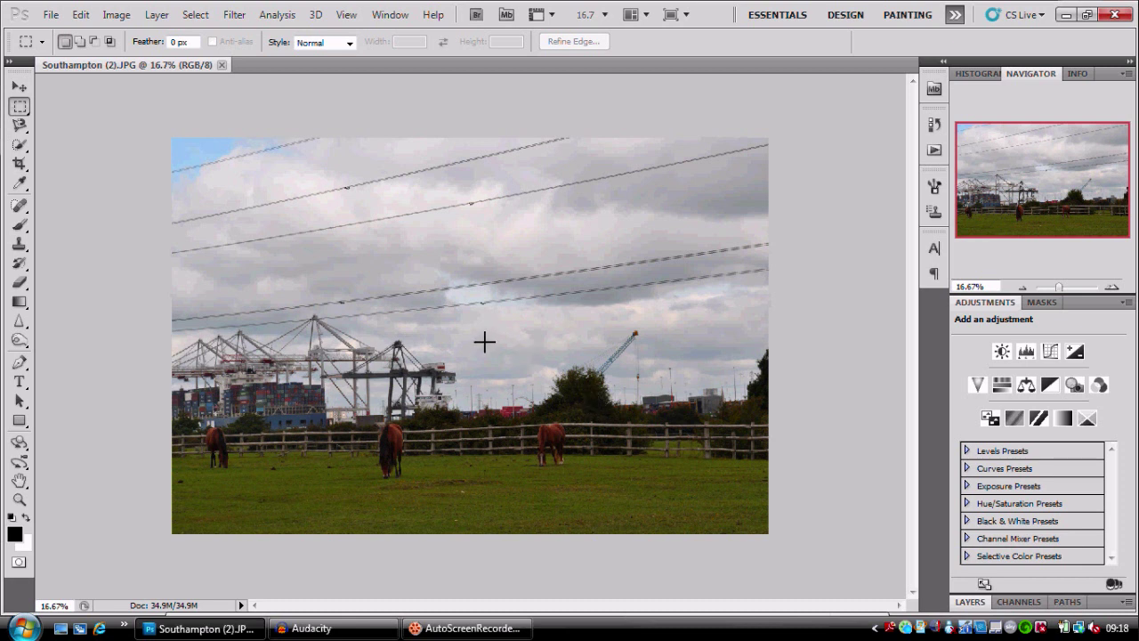
# Step: Resize Southampton (2).JPG to 2000 pixels wide (2000 × 1328, 7.60M) with proportions constrained
pyautogui.click(51, 15)
pyautogui.moveTo(114, 16)
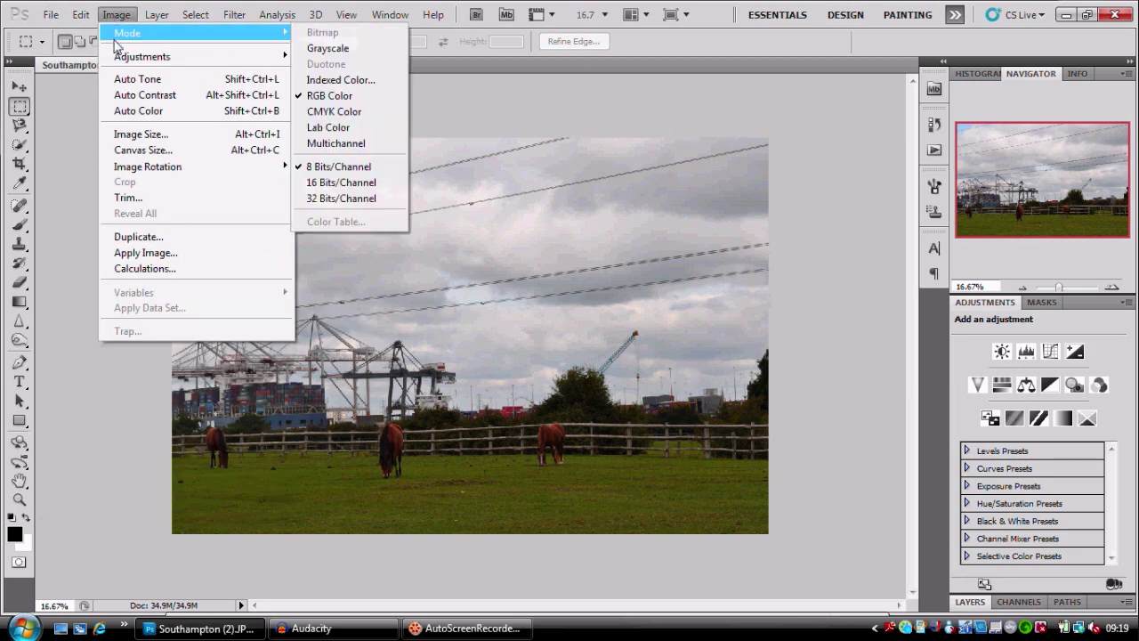
pyautogui.moveTo(143, 56)
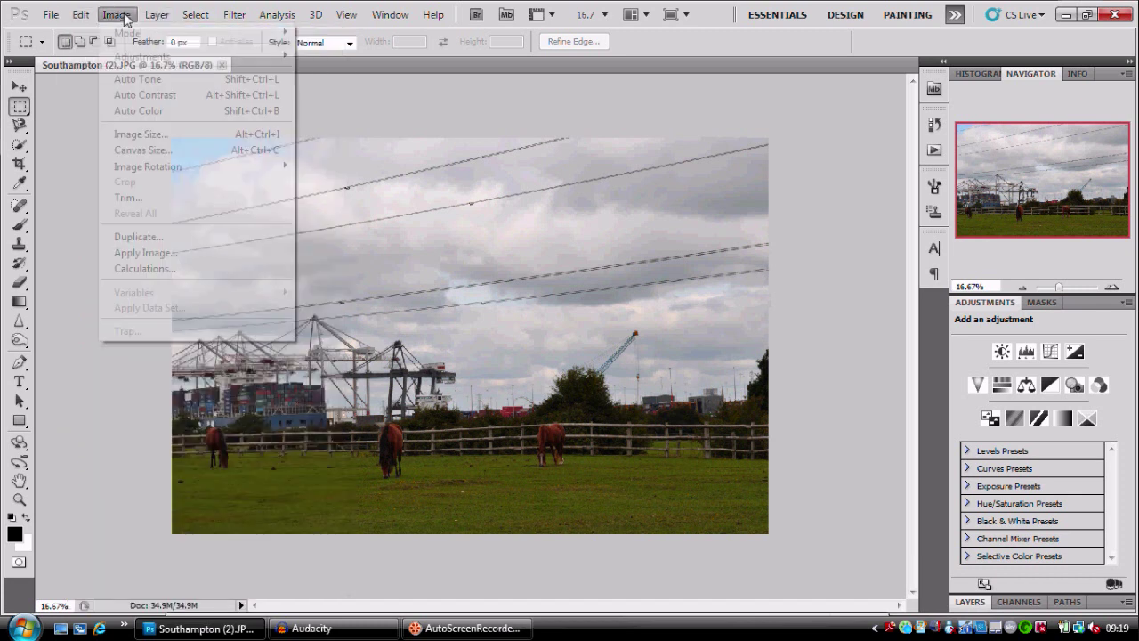
pyautogui.click(153, 133)
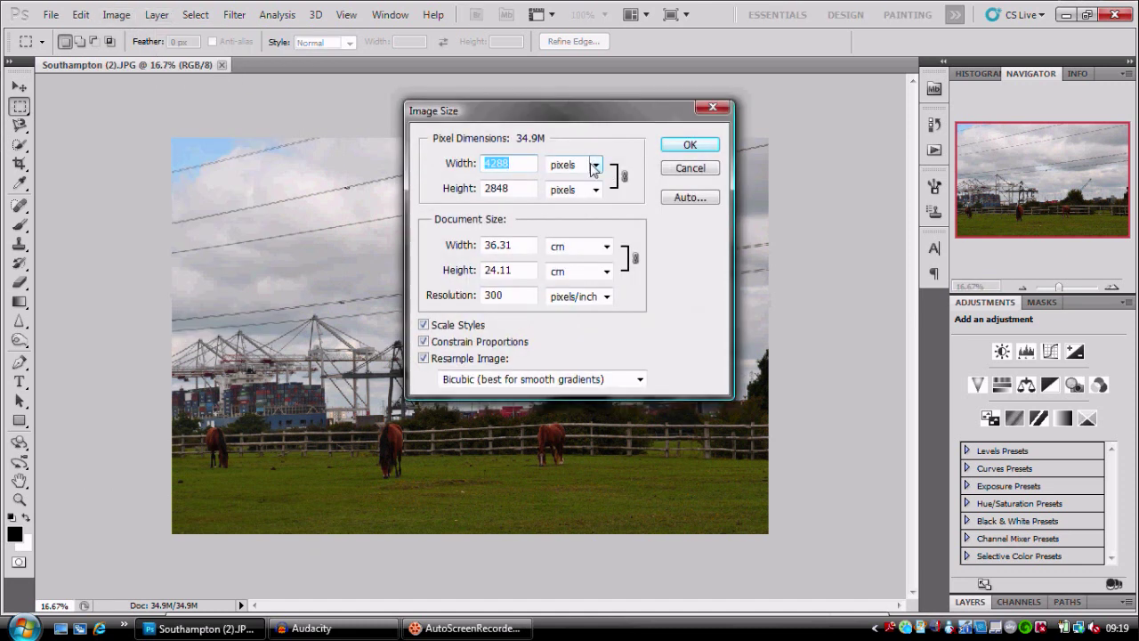
pyautogui.write('2000')
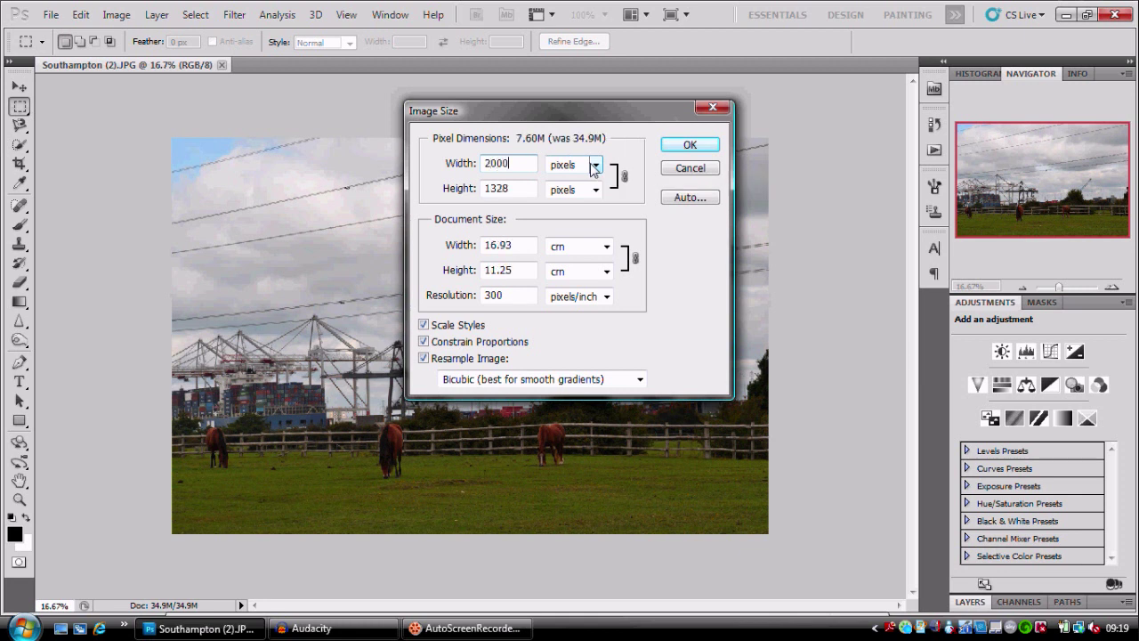
pyautogui.press('Return')
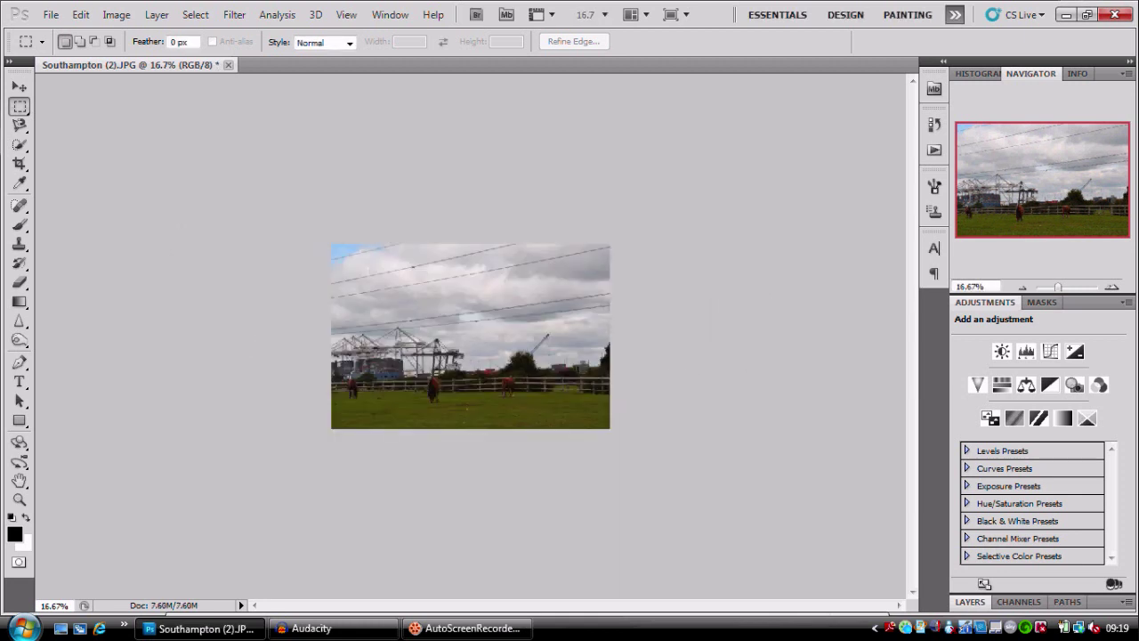
pyautogui.click(1112, 287)
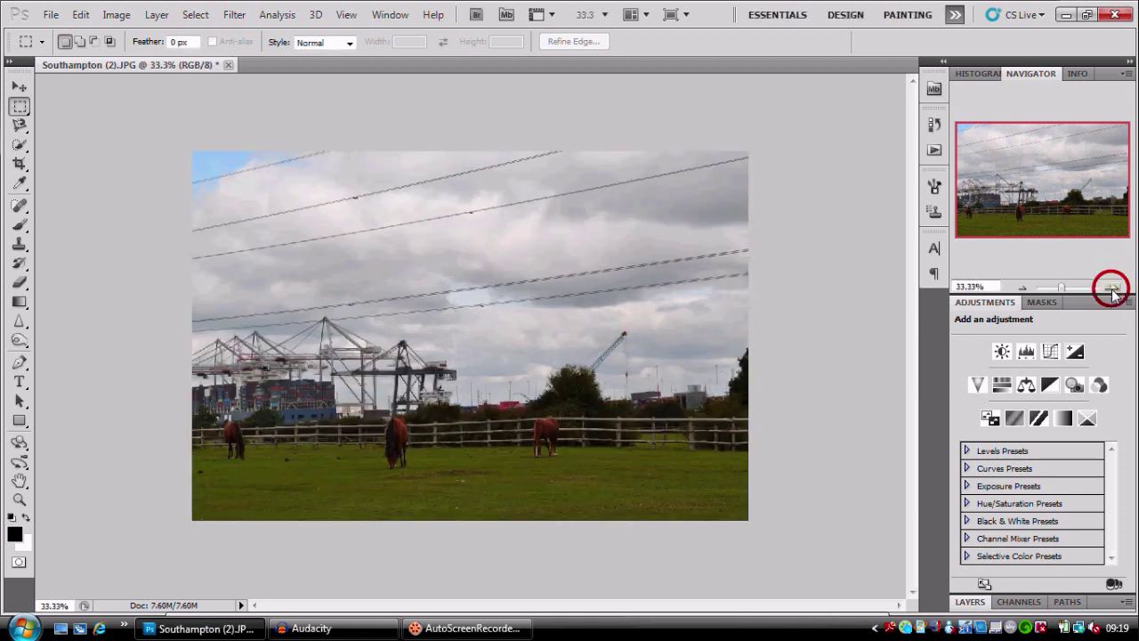
# Step: Convert the Background layer to a Smart Object named Layer 0 from its Layers panel context menu
pyautogui.click(1111, 286)
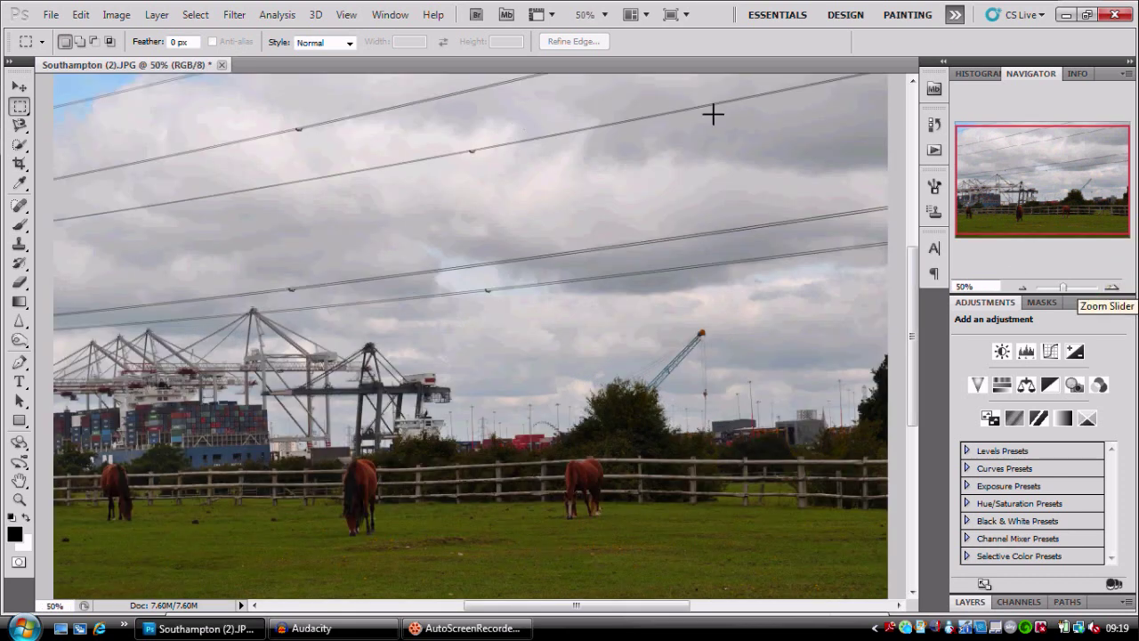
pyautogui.click(1015, 285)
pyautogui.click(229, 14)
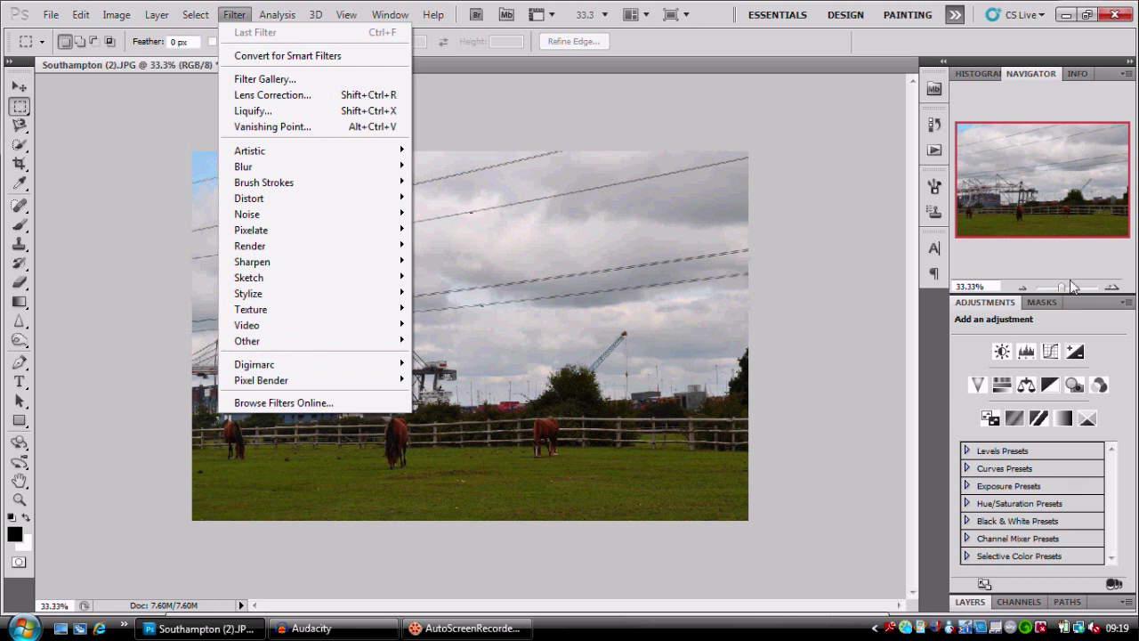
pyautogui.click(979, 606)
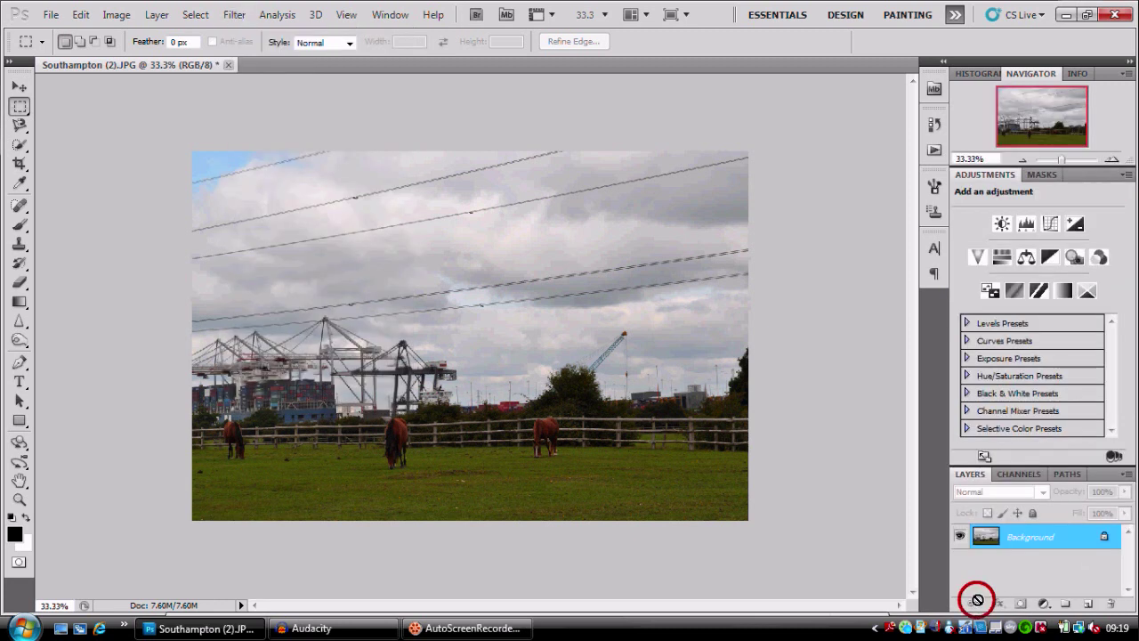
pyautogui.rightClick(1009, 539)
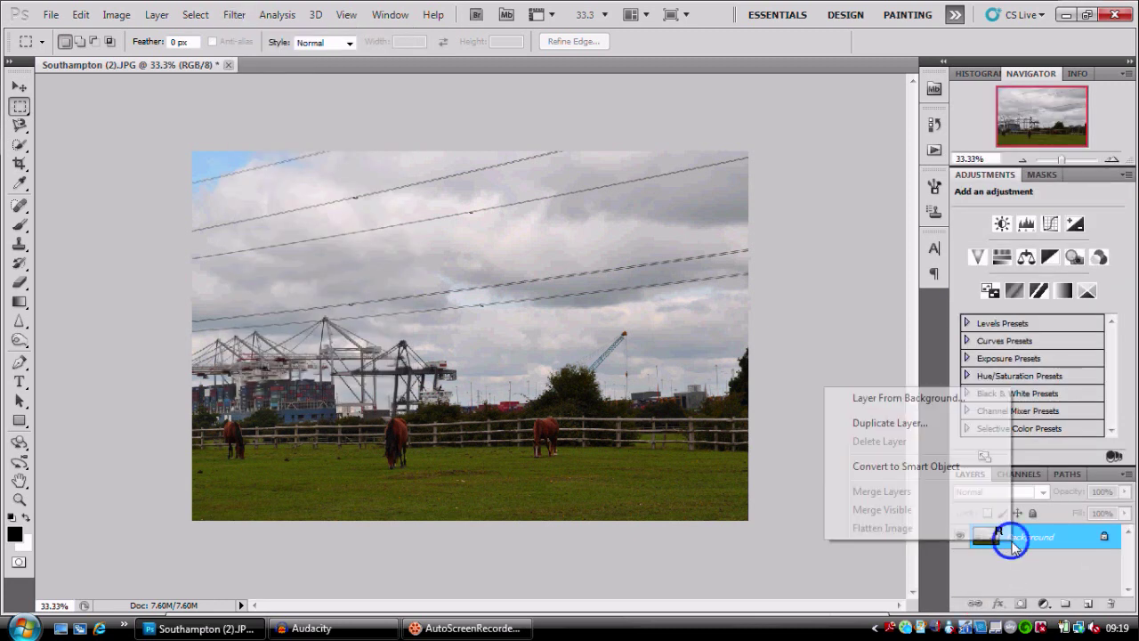
pyautogui.click(972, 470)
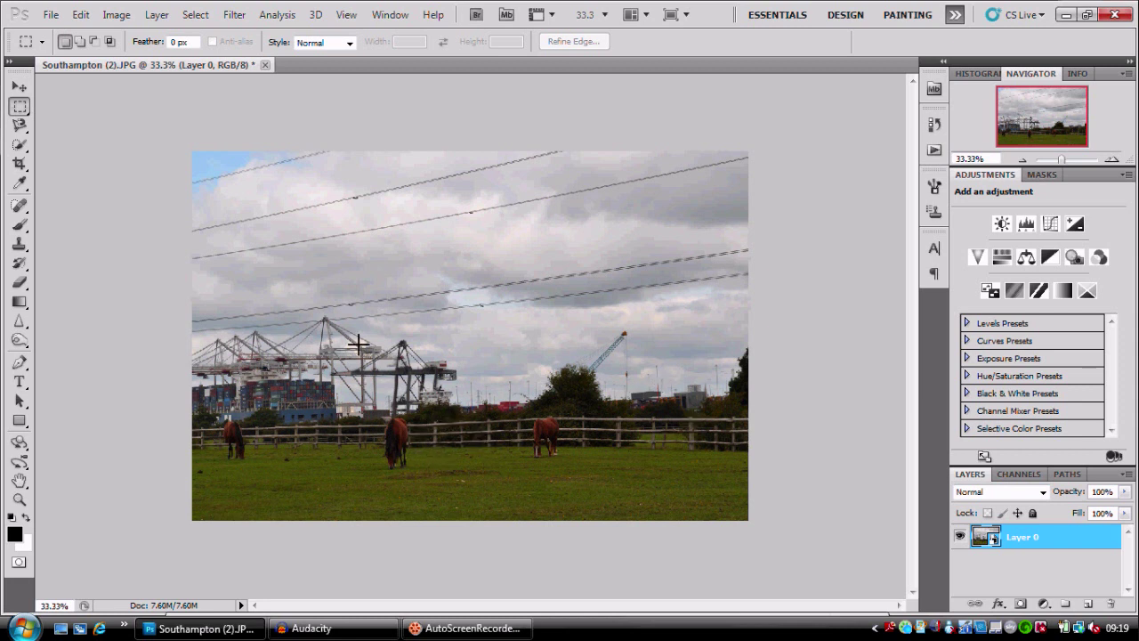
# Step: Open the Pixel Bender Gallery from the Filter > Pixel Bender menu
pyautogui.click(234, 14)
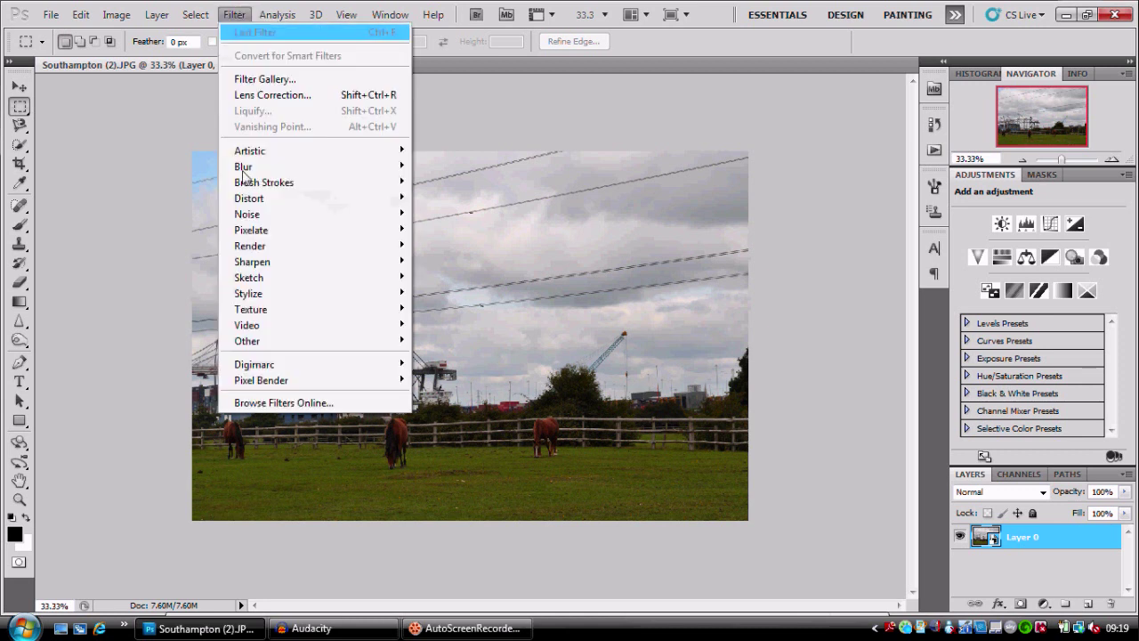
pyautogui.moveTo(316, 382)
pyautogui.click(438, 381)
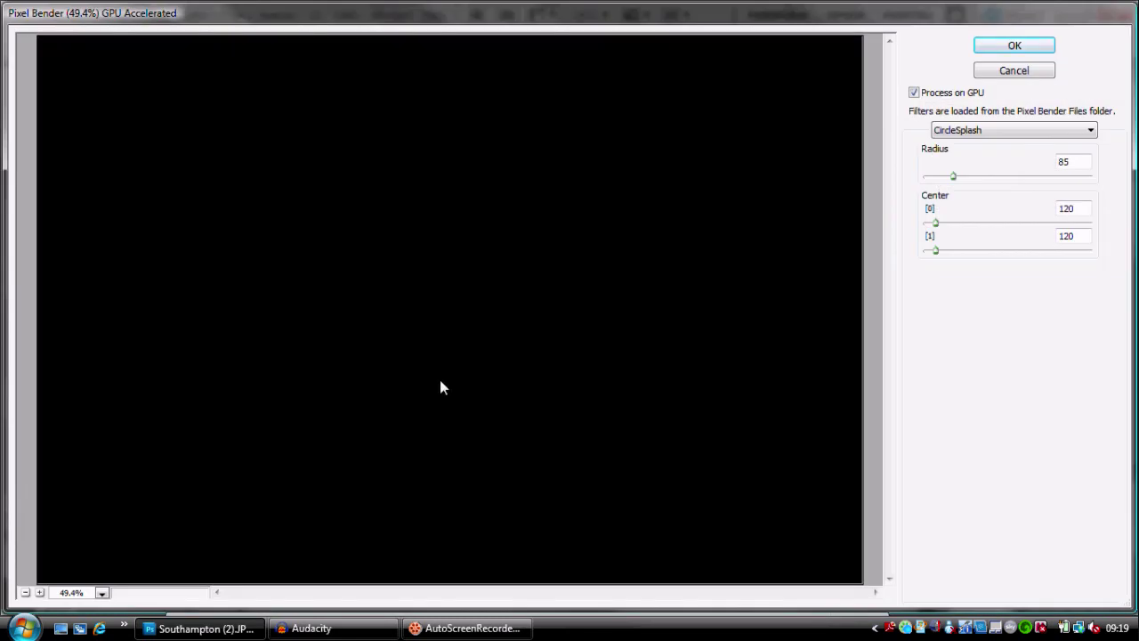
# Step: Turn off Process on GPU, zoom the preview out to 25%, and select the OilPaint filter
pyautogui.click(914, 93)
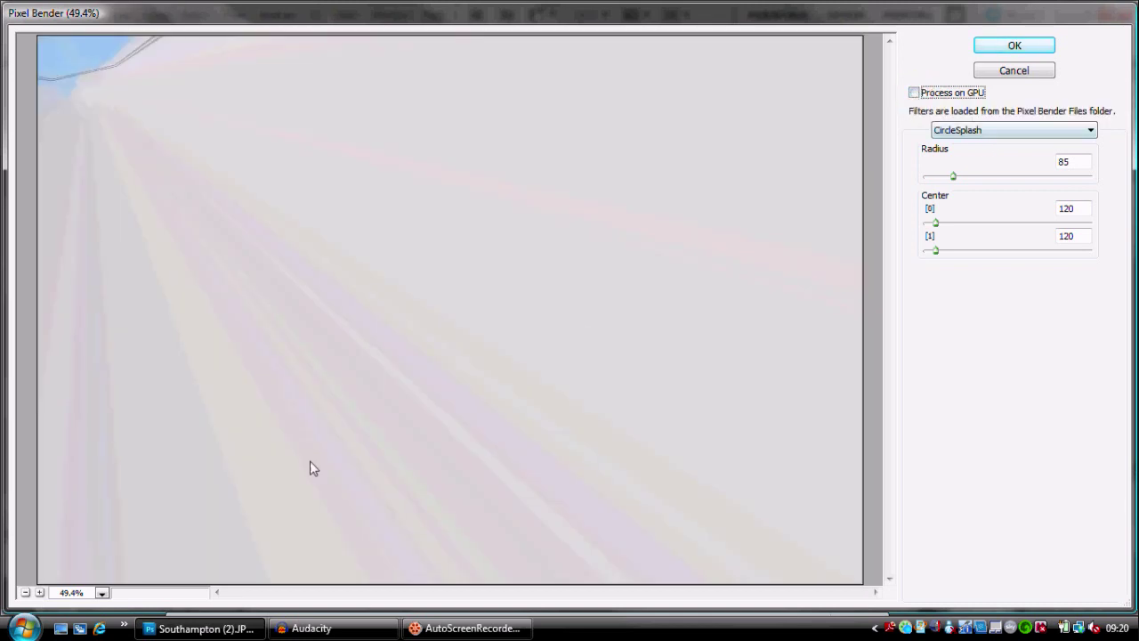
pyautogui.click(24, 592)
pyautogui.click(24, 592)
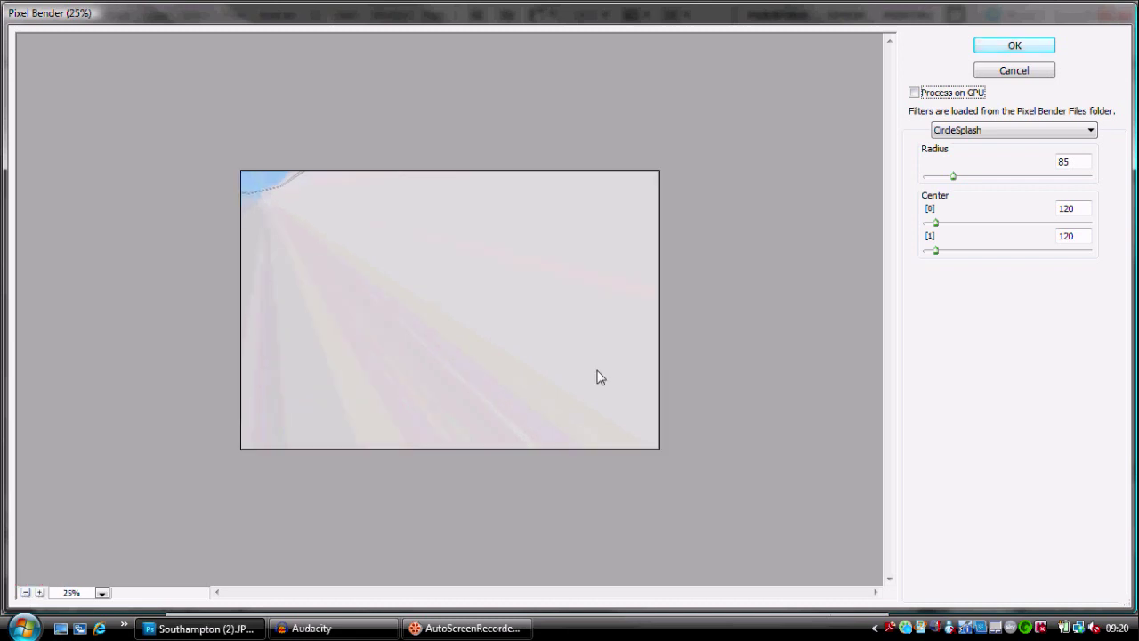
pyautogui.click(979, 134)
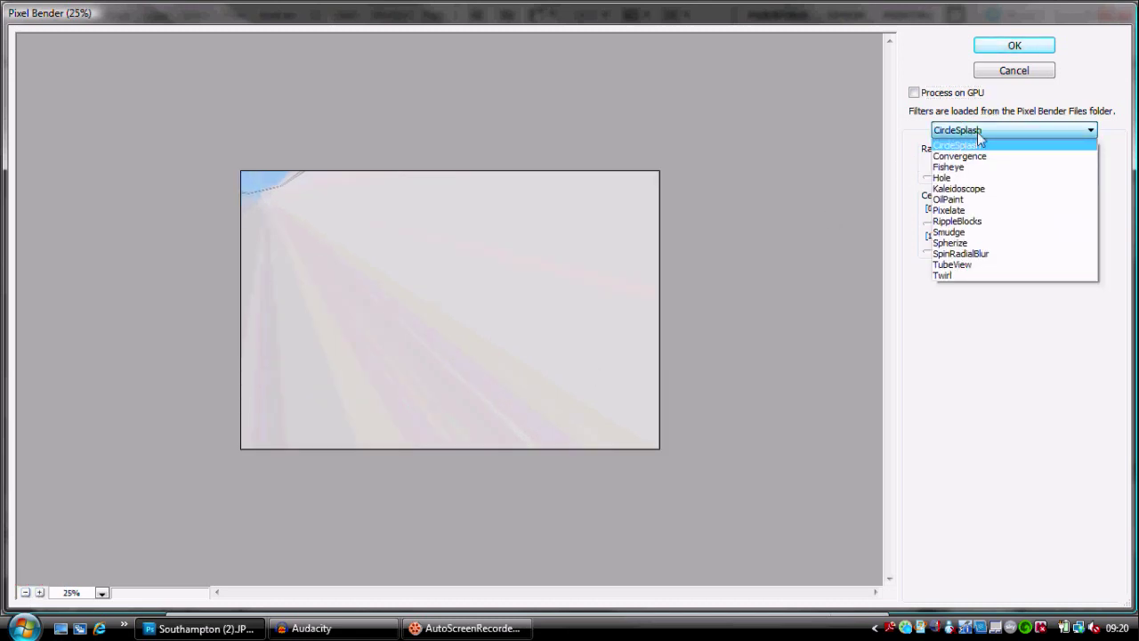
pyautogui.click(1012, 198)
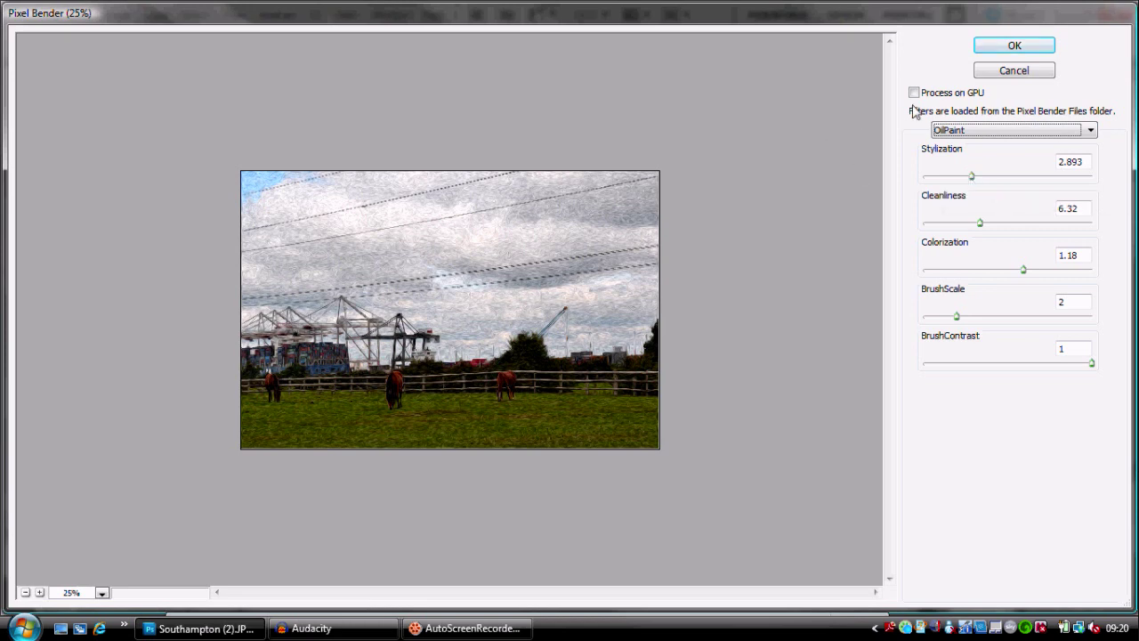
# Step: Zoom the preview to 50% and set the OilPaint BrushScale to 1.833
pyautogui.click(40, 593)
pyautogui.click(40, 593)
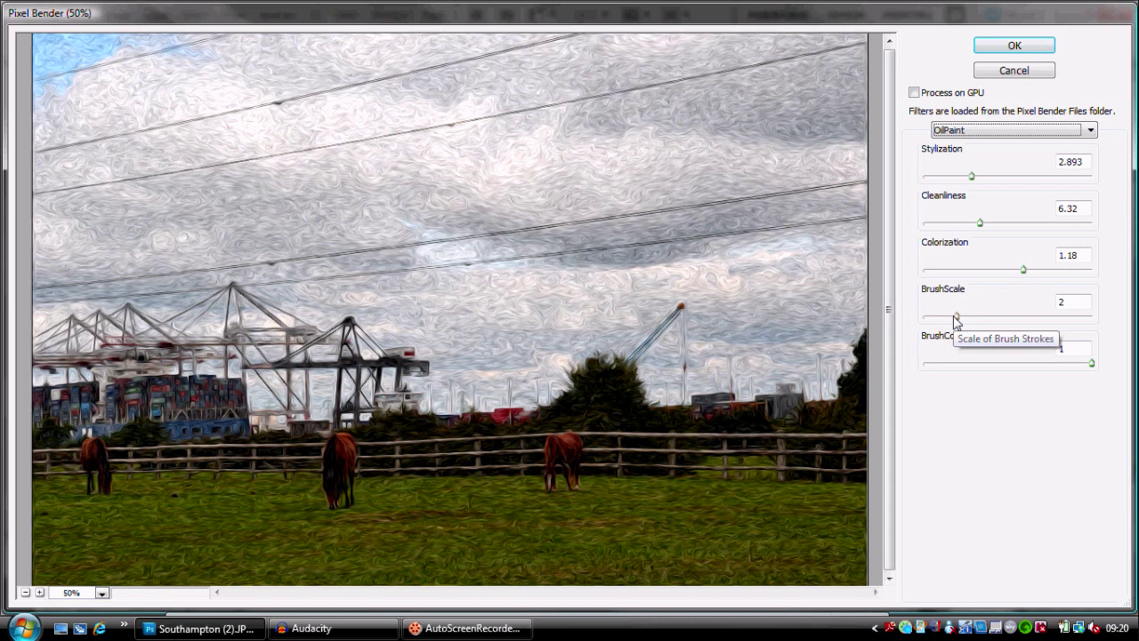
pyautogui.moveTo(957, 316); pyautogui.dragTo(953, 315)
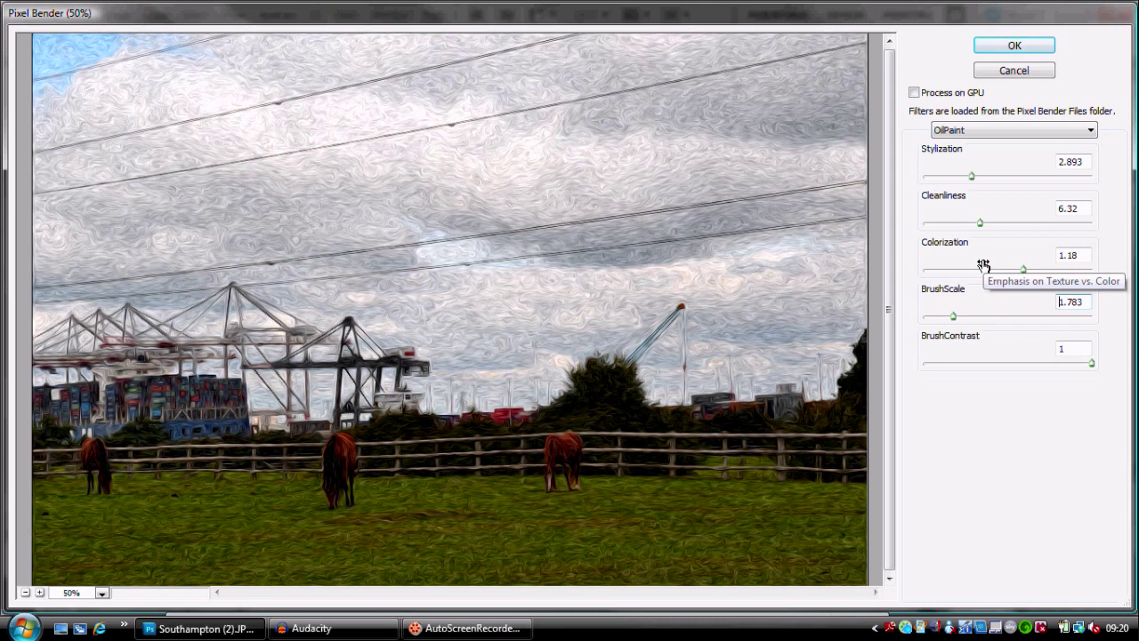
pyautogui.moveTo(953, 316); pyautogui.dragTo(963, 316)
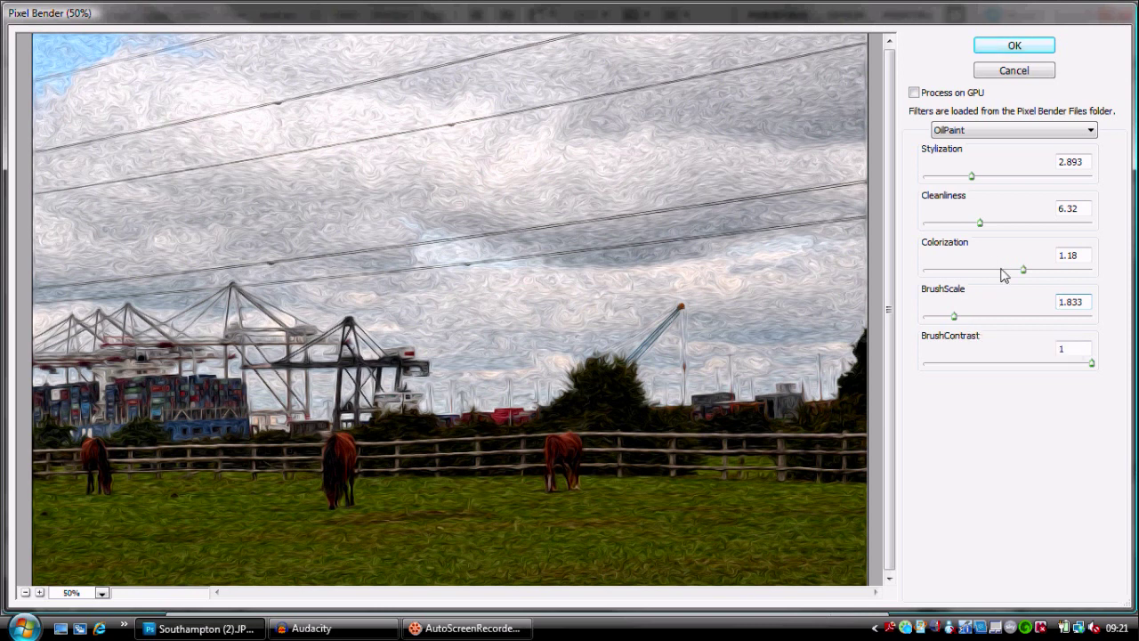
# Step: Nudge the Colorization slider down to 1.17
pyautogui.click(1024, 270)
pyautogui.click(1024, 270)
pyautogui.click(1024, 270)
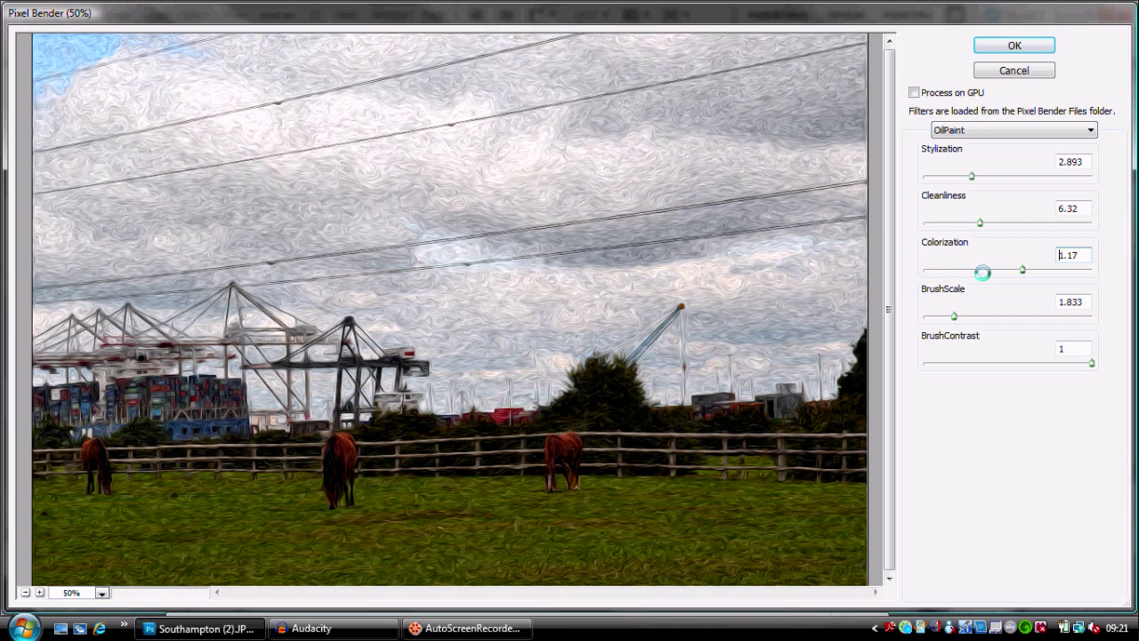
# Step: Drop Colorization to about 0.5 with the slider, then enter 0.9 in its value field
pyautogui.click(966, 269)
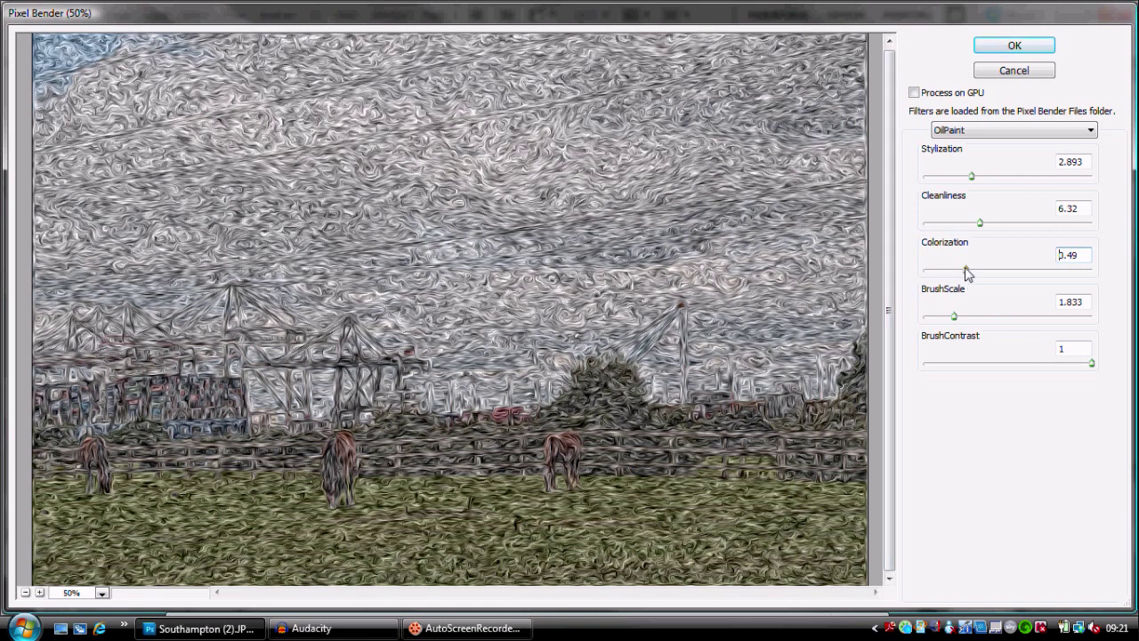
pyautogui.moveTo(966, 269); pyautogui.dragTo(968, 270)
pyautogui.moveTo(1070, 255); pyautogui.dragTo(1050, 257)
pyautogui.write('0')
pyautogui.write('.9')
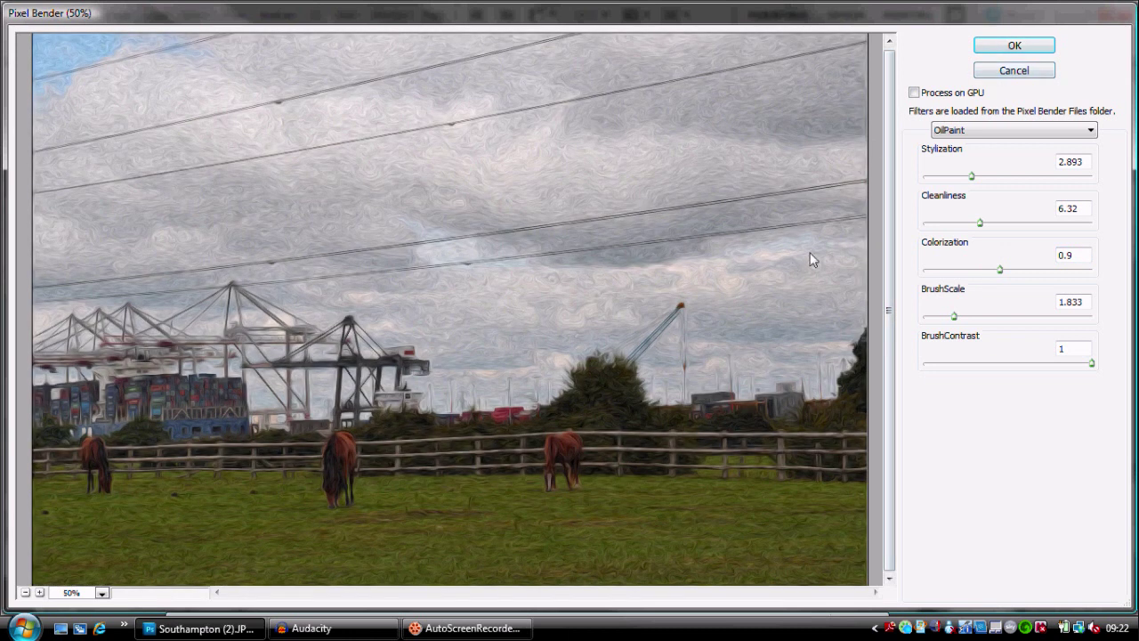
# Step: Select the Stylization value and nudge the slider down to 2.872
pyautogui.doubleClick(1084, 164)
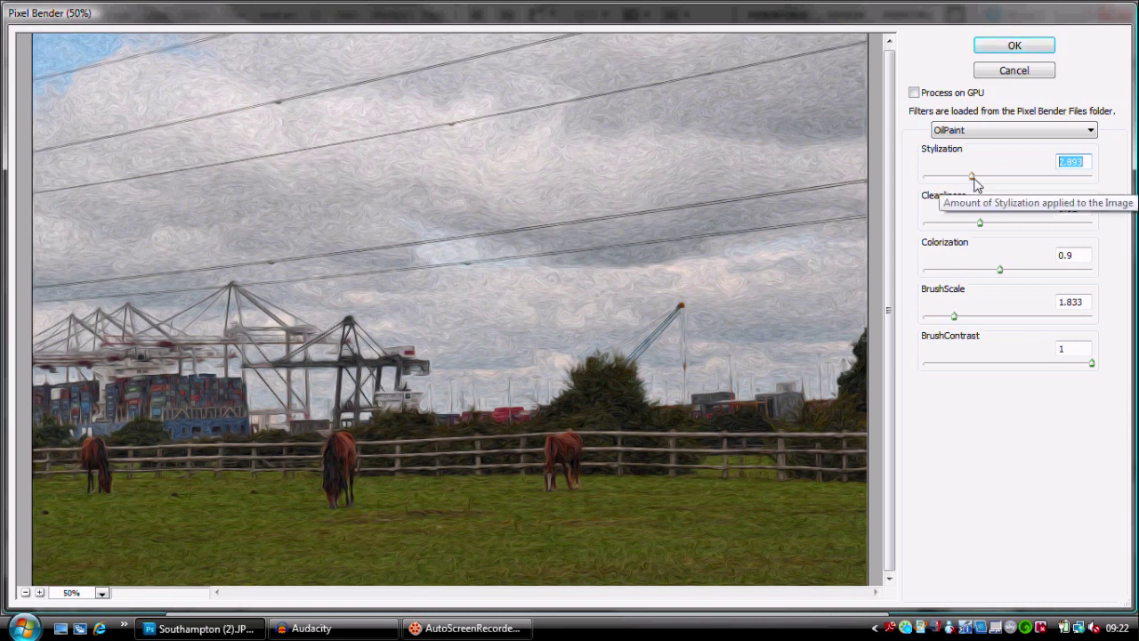
pyautogui.click(974, 176)
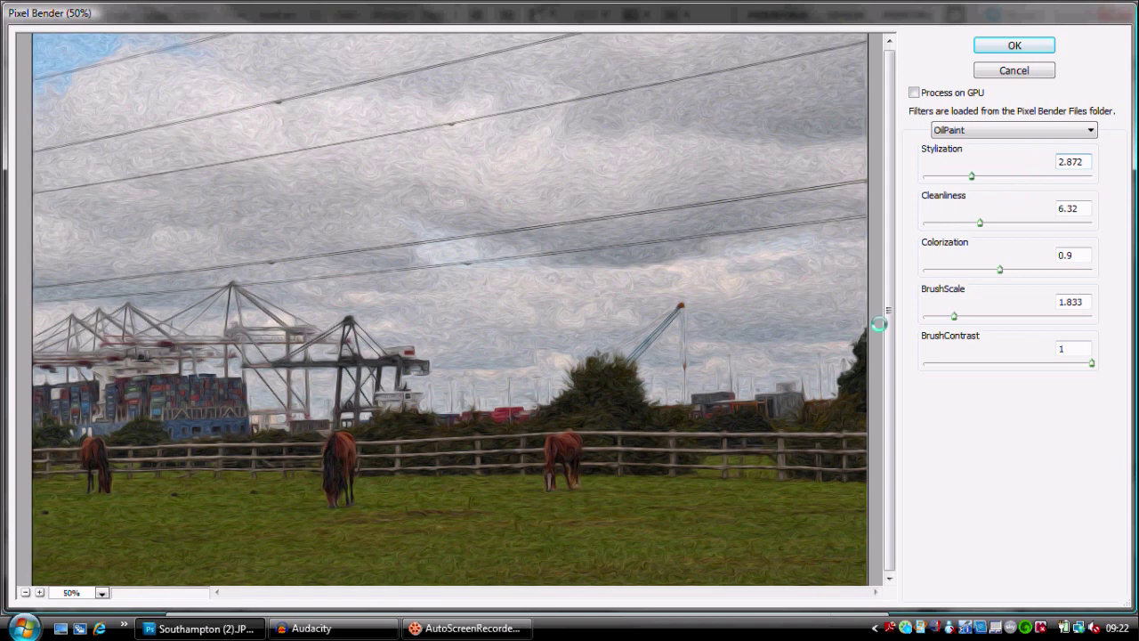
pyautogui.click(1012, 43)
# Step: Replace the Stylization value with 6.5
pyautogui.click(1061, 162)
pyautogui.doubleClick(1084, 163)
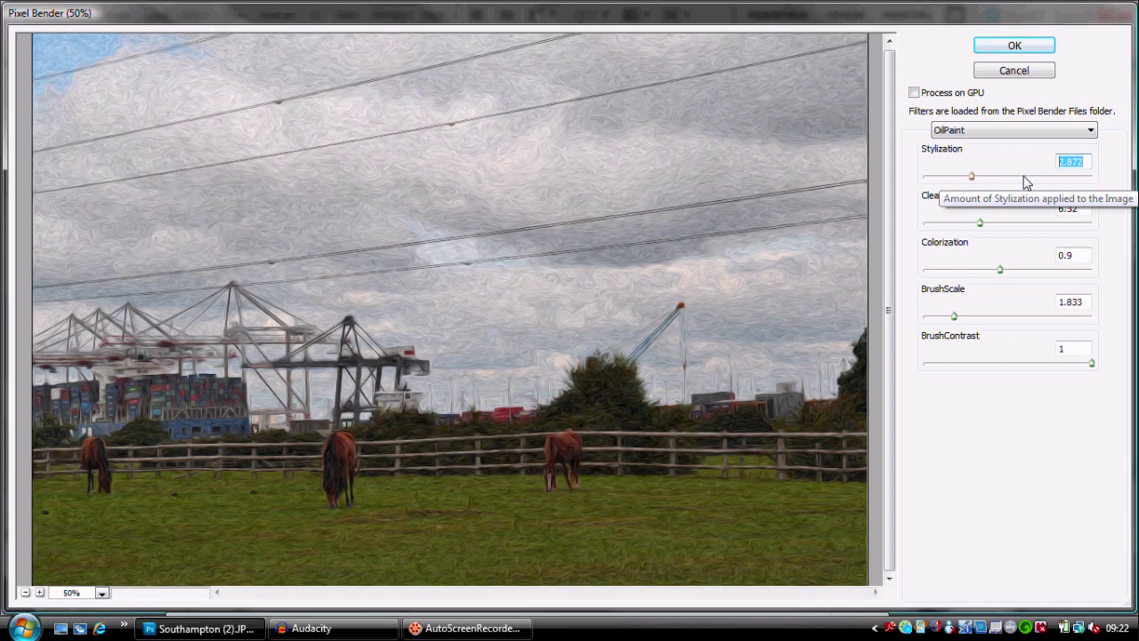
pyautogui.write('6')
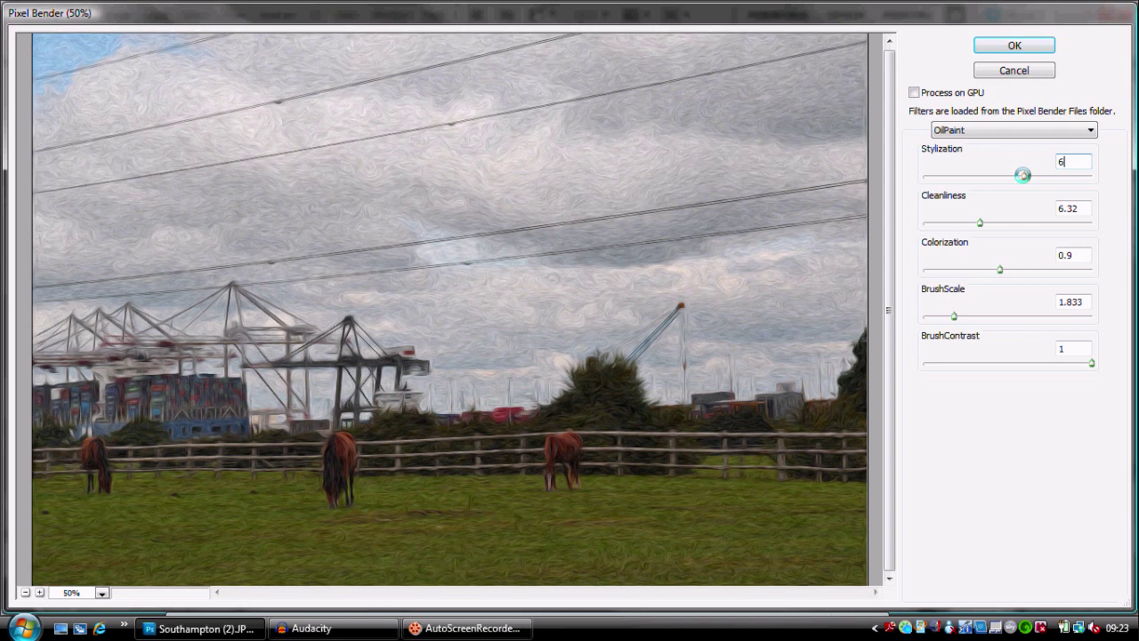
pyautogui.write('.5')
# Step: Set the OilPaint Stylization to 1 and Cleanliness to 15
pyautogui.doubleClick(1071, 165)
pyautogui.write('1')
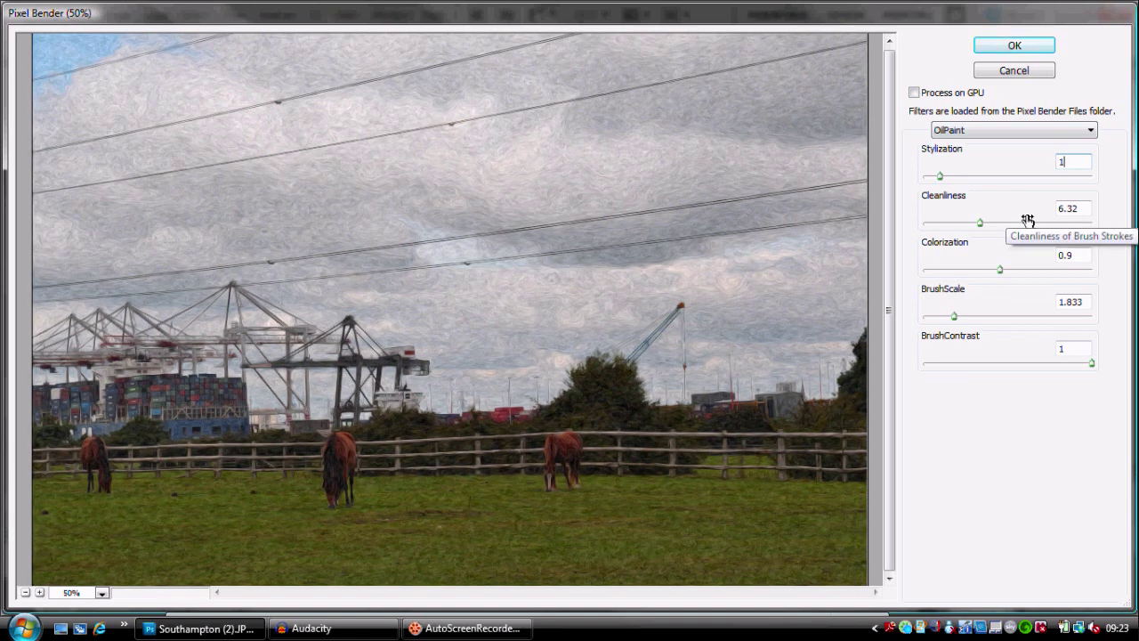
pyautogui.click(979, 224)
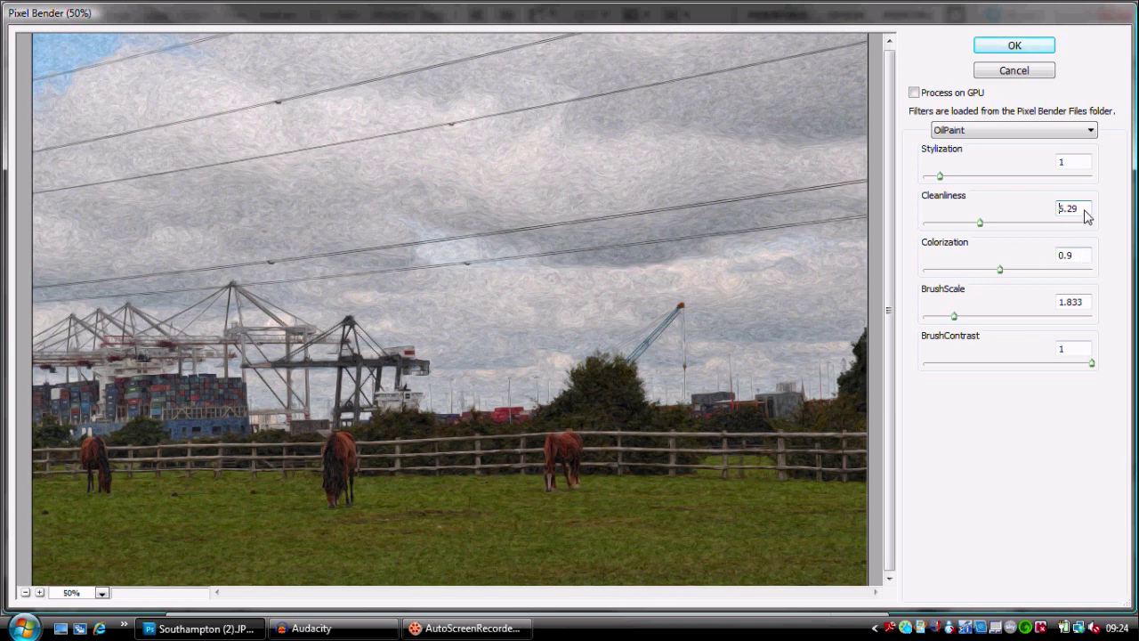
pyautogui.moveTo(1081, 210); pyautogui.dragTo(984, 215)
pyautogui.write('15')
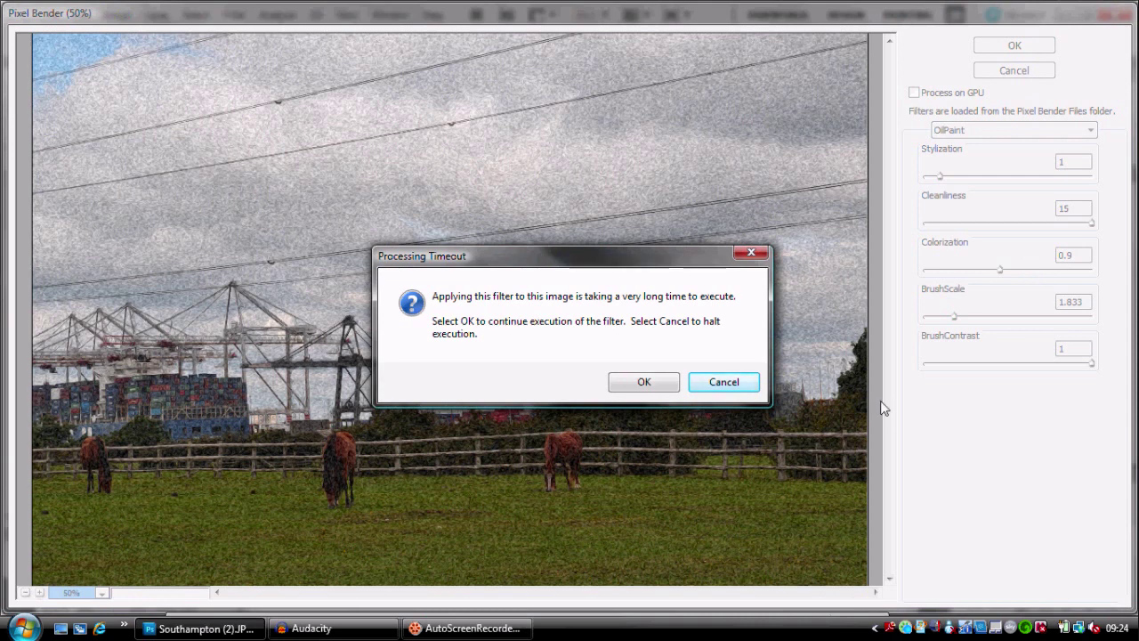
# Step: Continue past the Processing Timeout warning so the Cleanliness 15 preview renders
pyautogui.click(633, 383)
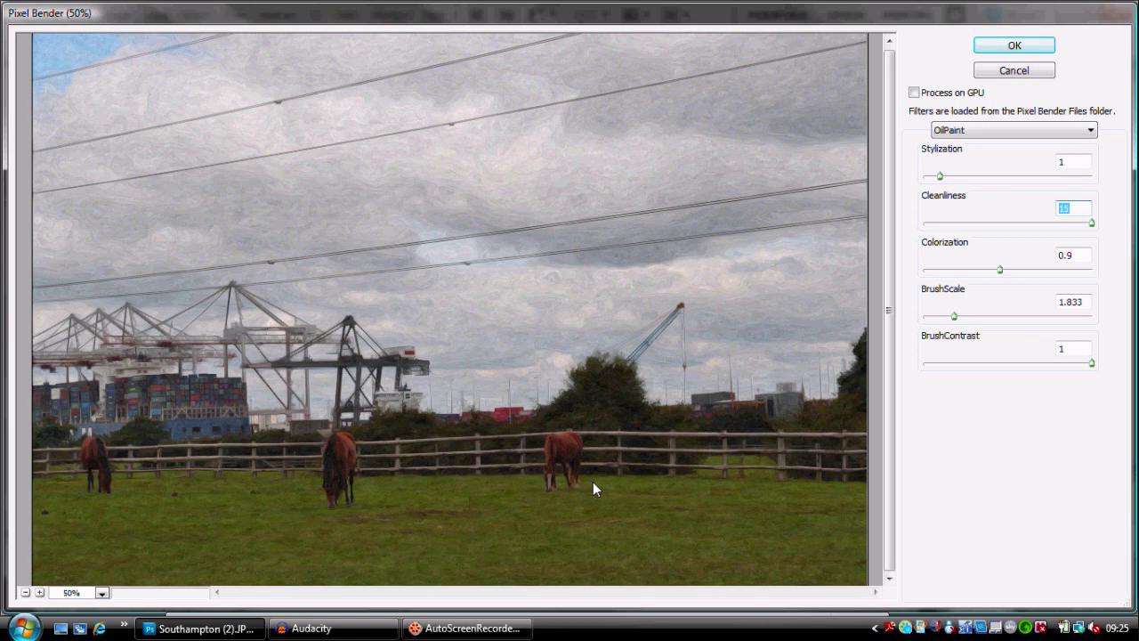
# Step: Raise OilPaint Stylization to 10 and let the preview keep rendering past the timeout
pyautogui.click(1068, 164)
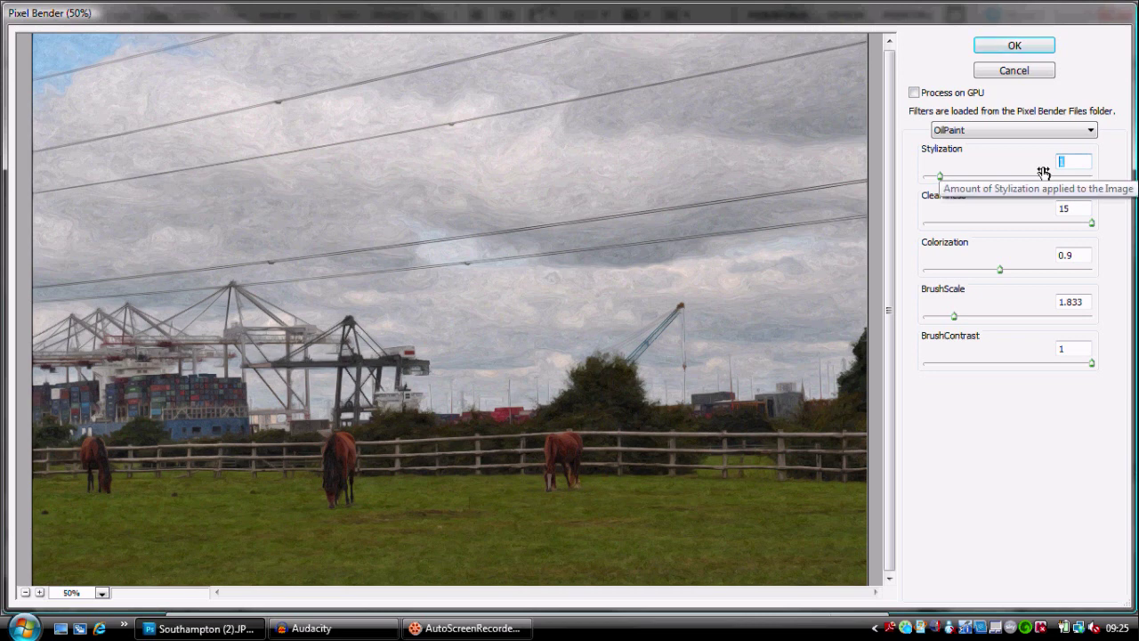
pyautogui.write('10')
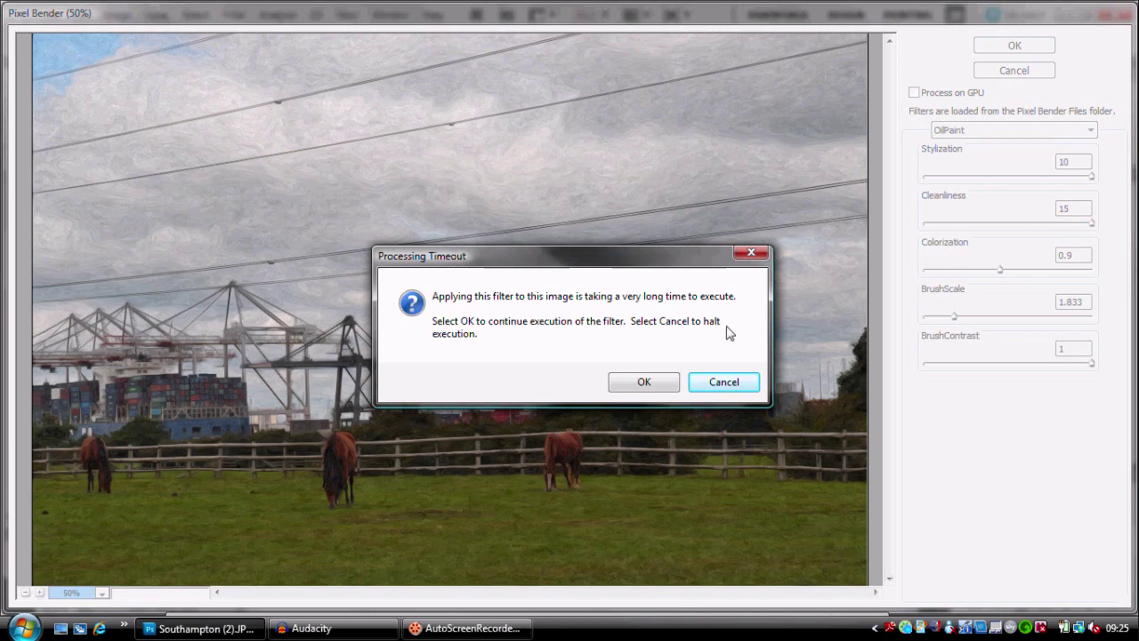
pyautogui.click(644, 382)
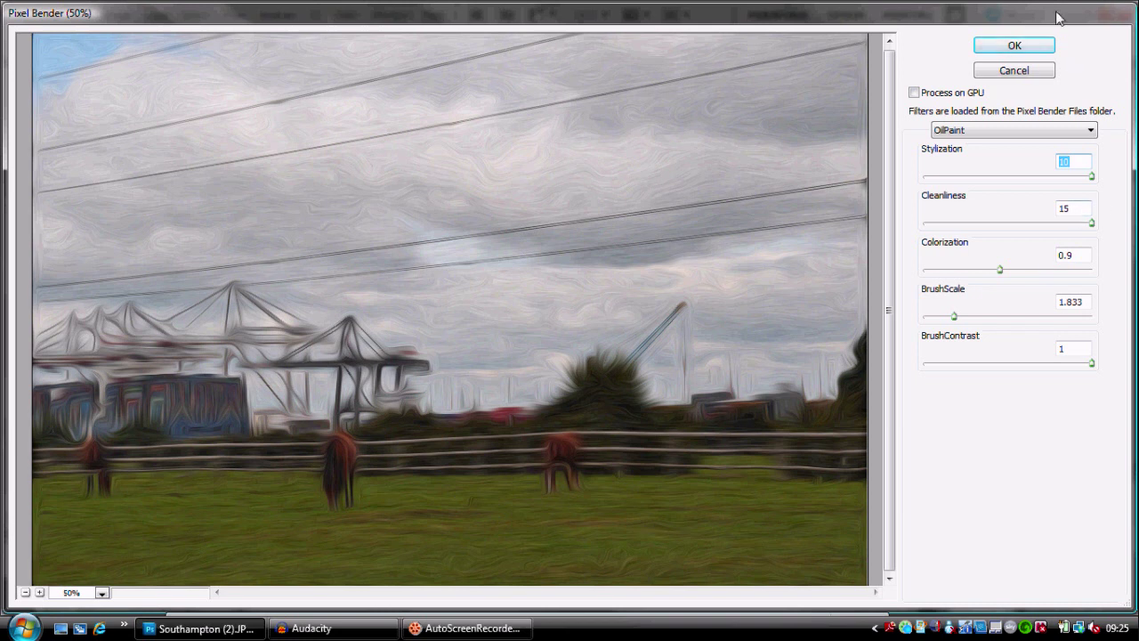
# Step: Apply the OilPaint filter to Layer 0, continuing past the Processing Timeout warning
pyautogui.click(1018, 44)
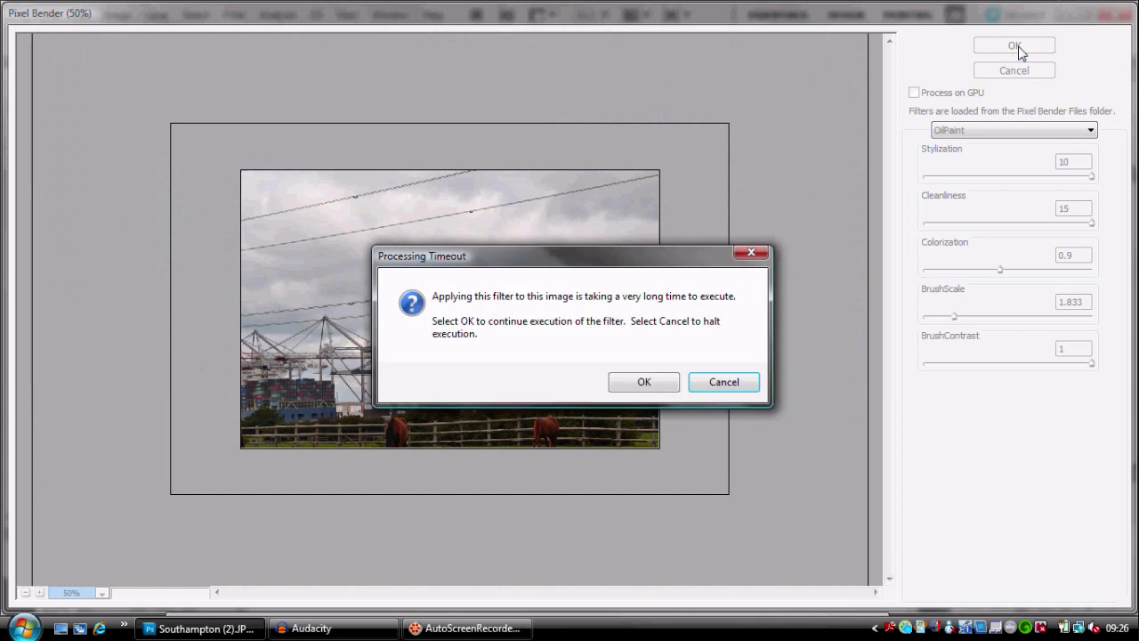
pyautogui.press('Left')
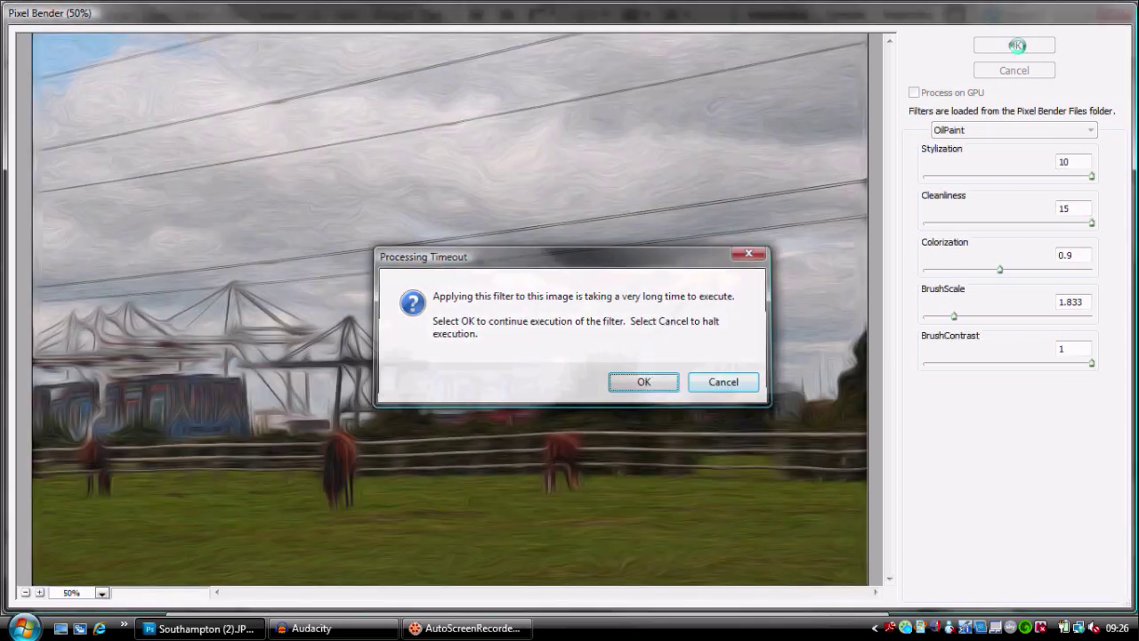
pyautogui.press('Return')
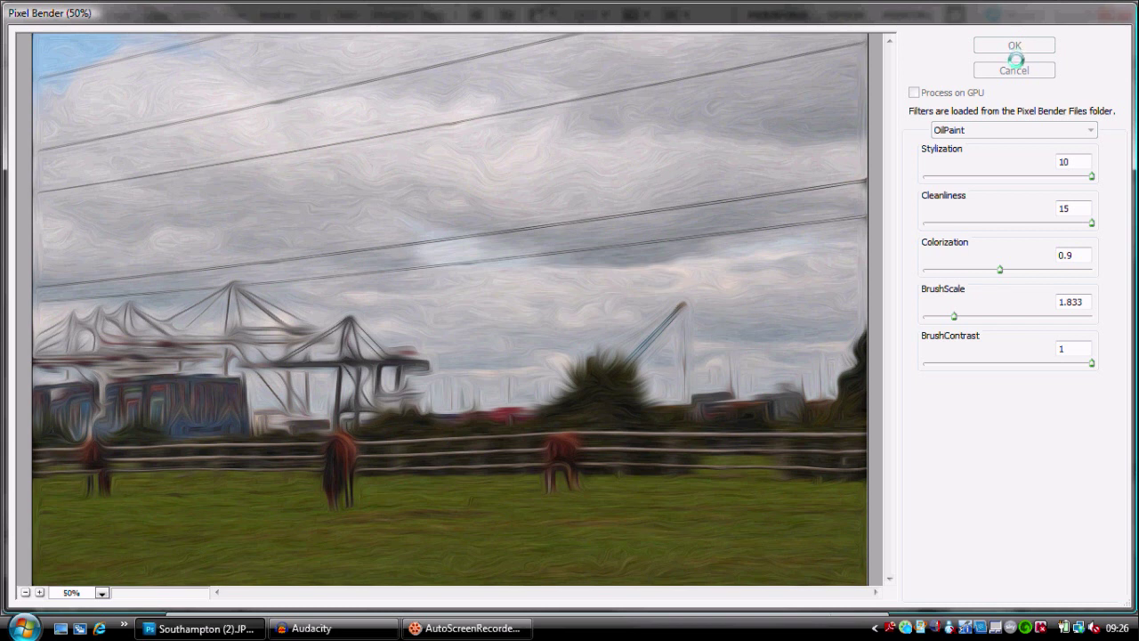
pyautogui.press('Return')
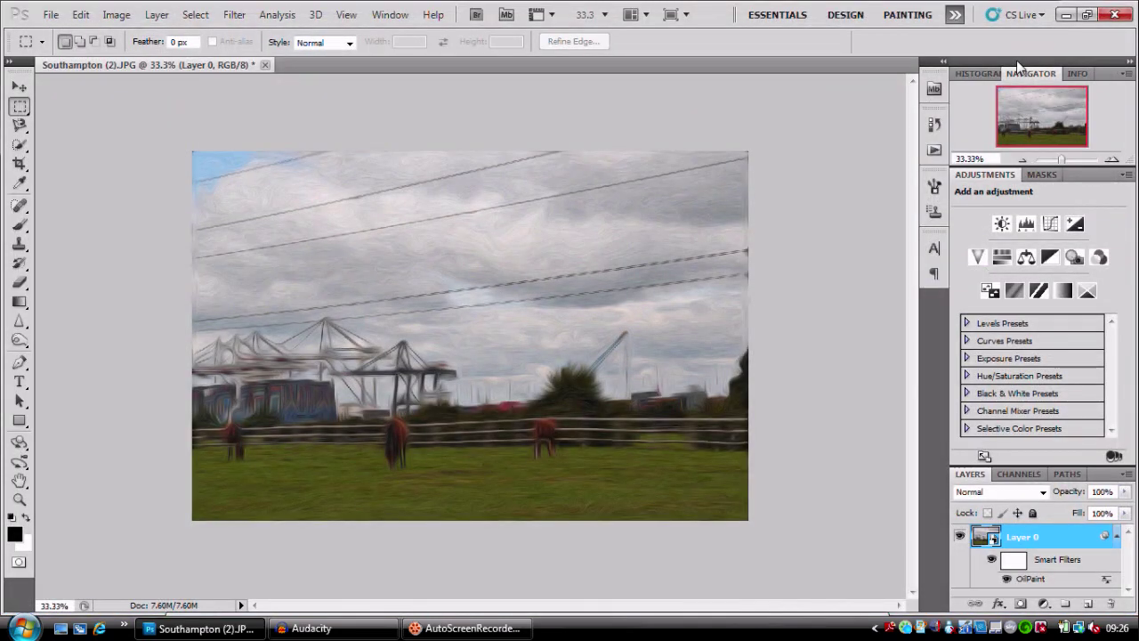